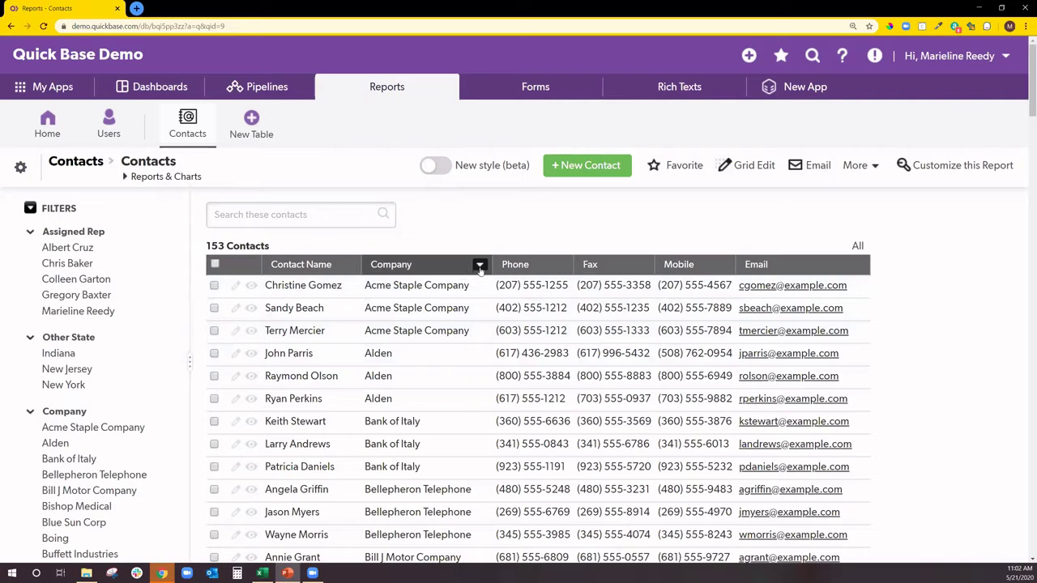
- Add the Title / Job Function column after the Company column in the Contacts report and save the report
click(480, 267)
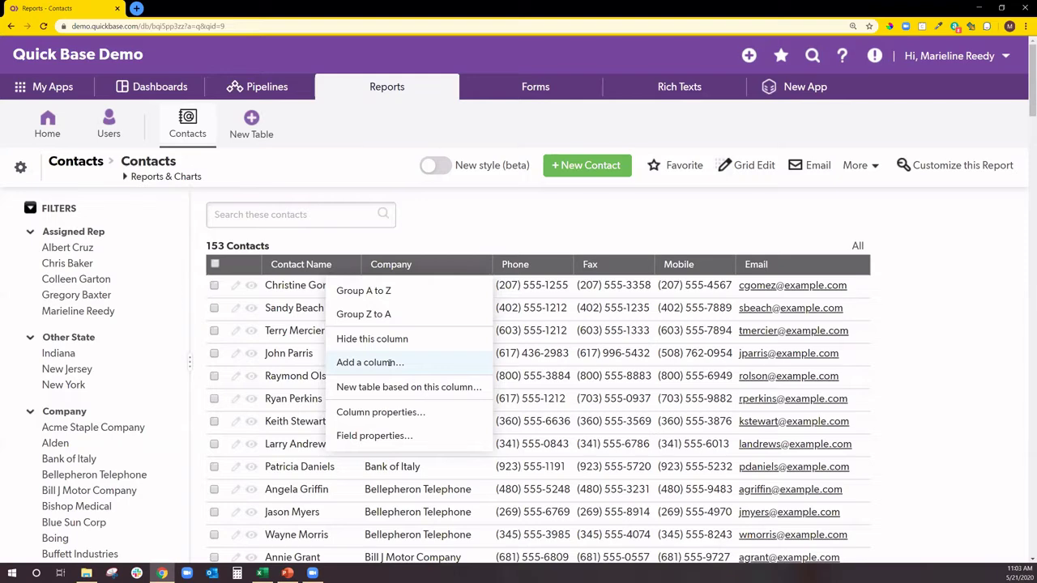
click(390, 364)
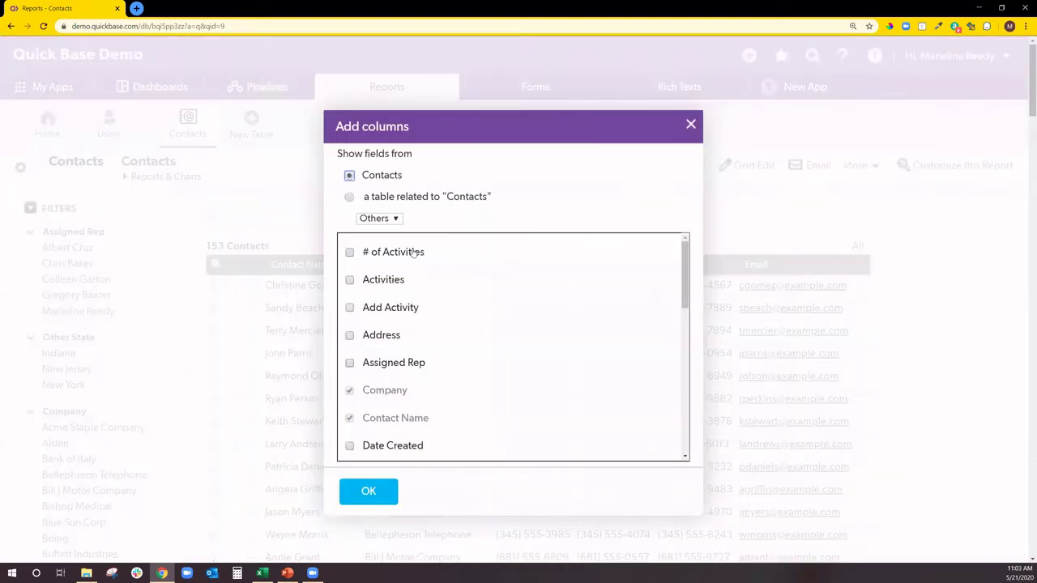
scroll(418, 259, down, 5)
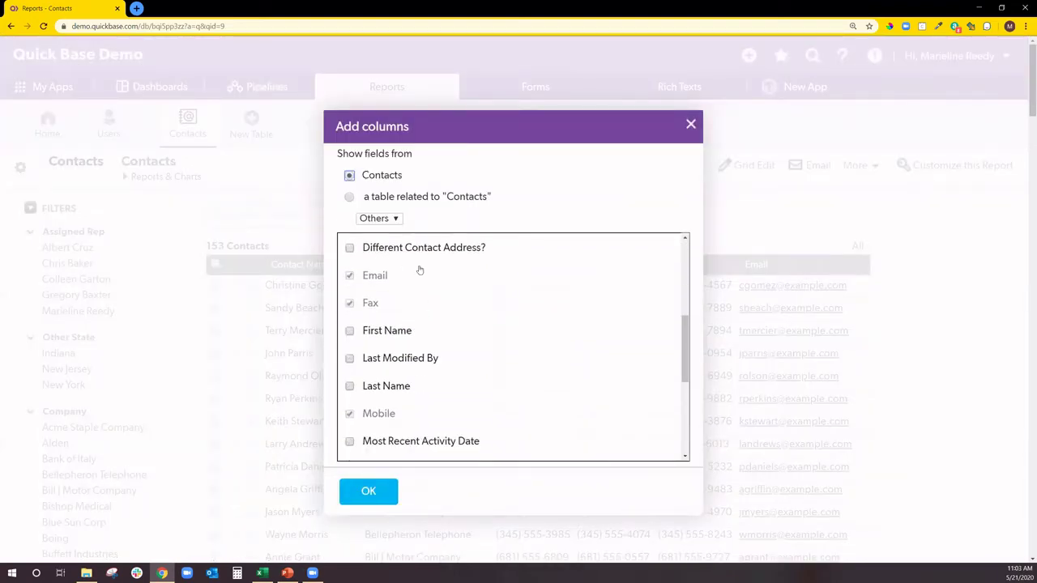
scroll(421, 274, up, 3)
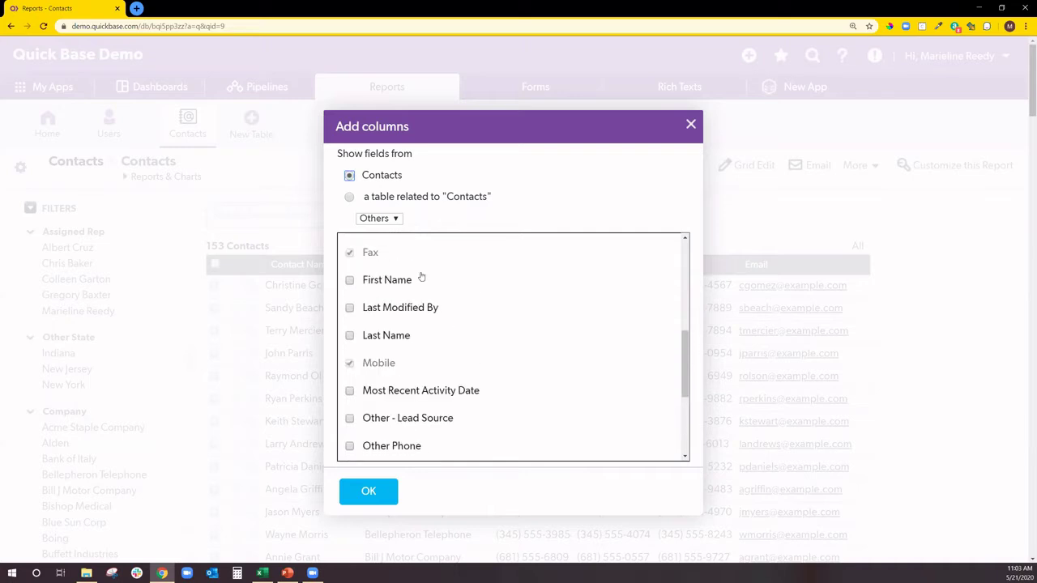
scroll(420, 277, down, 3)
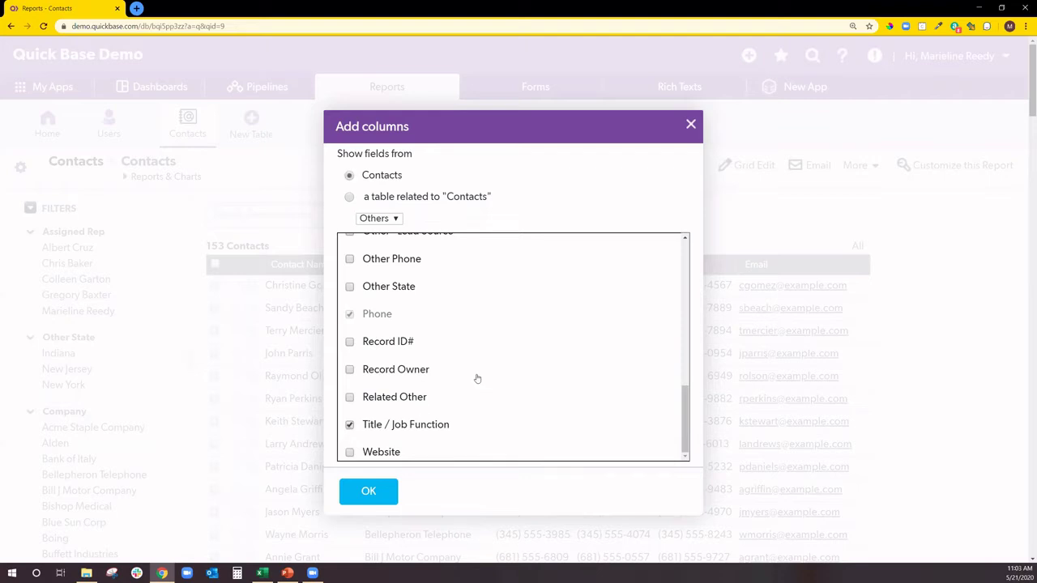
scroll(477, 378, up, 2)
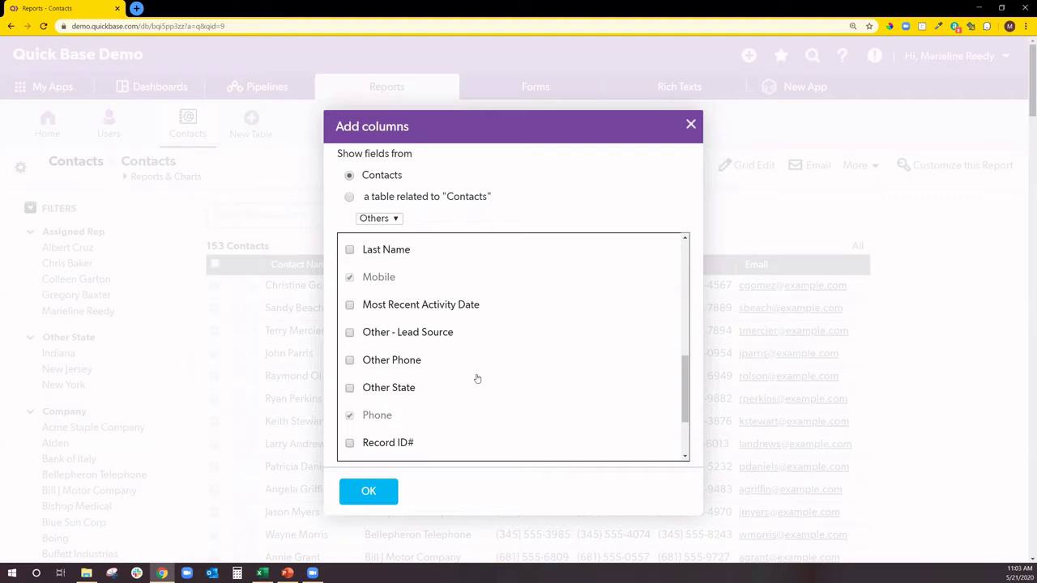
scroll(477, 378, up, 2)
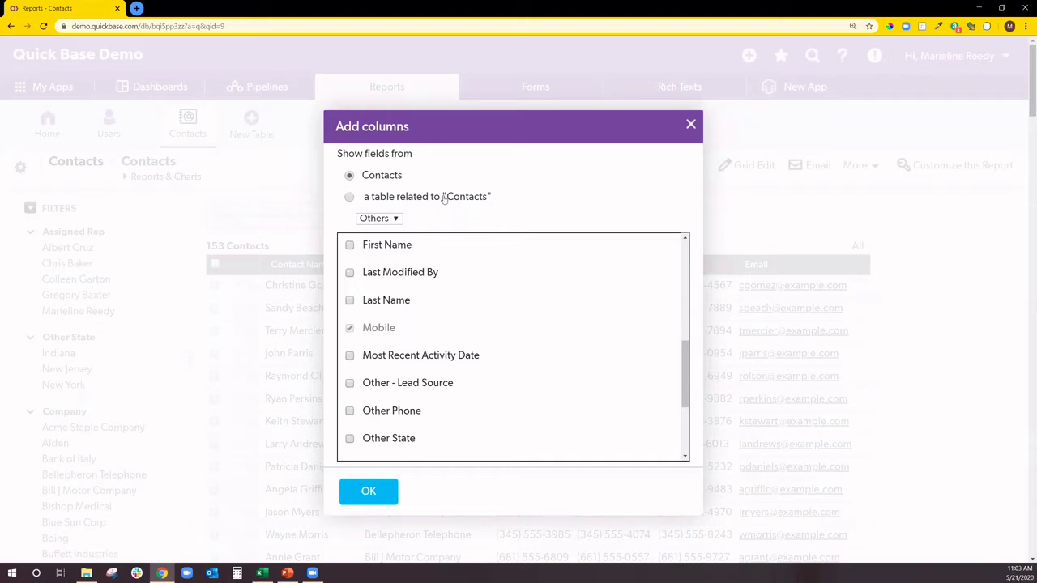
click(378, 491)
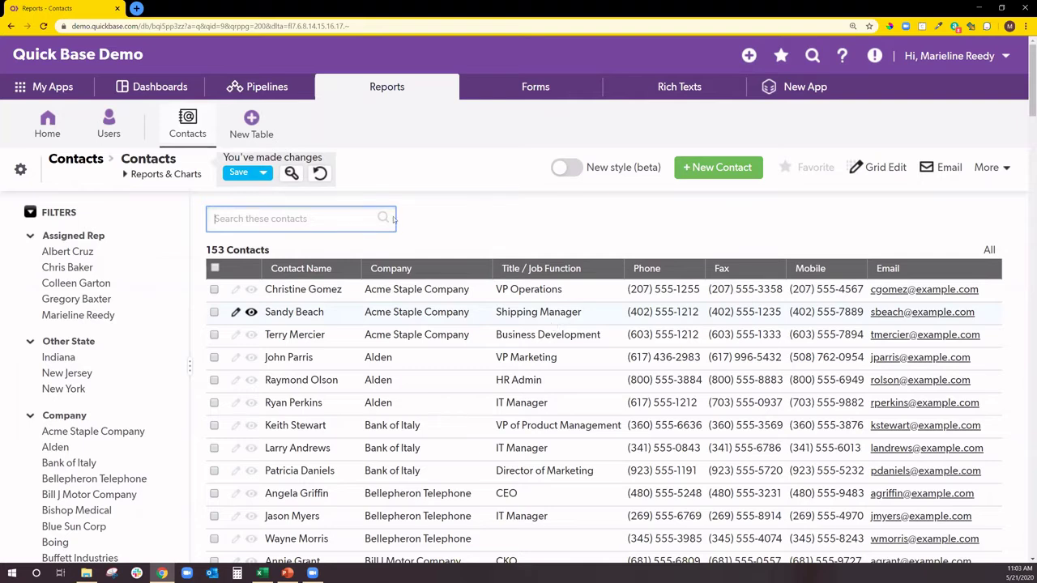
click(235, 174)
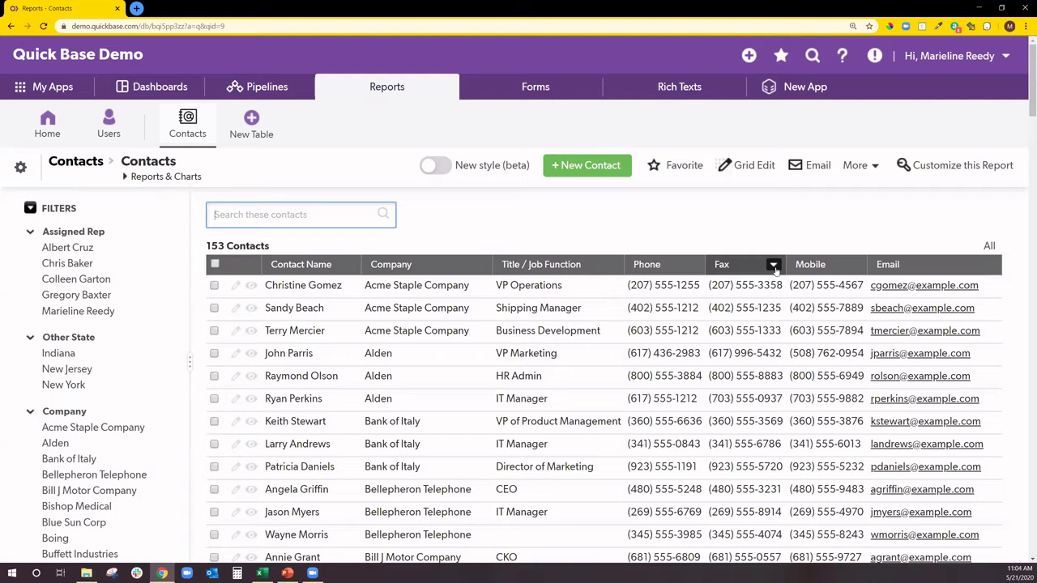
- Hide the Fax column in the Contacts report and save the change
click(774, 267)
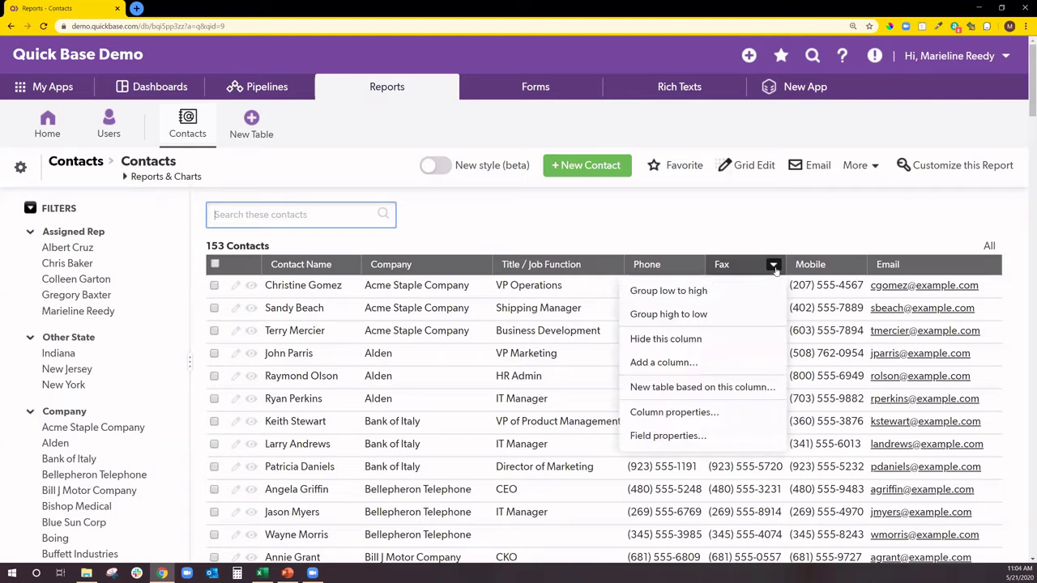
click(702, 340)
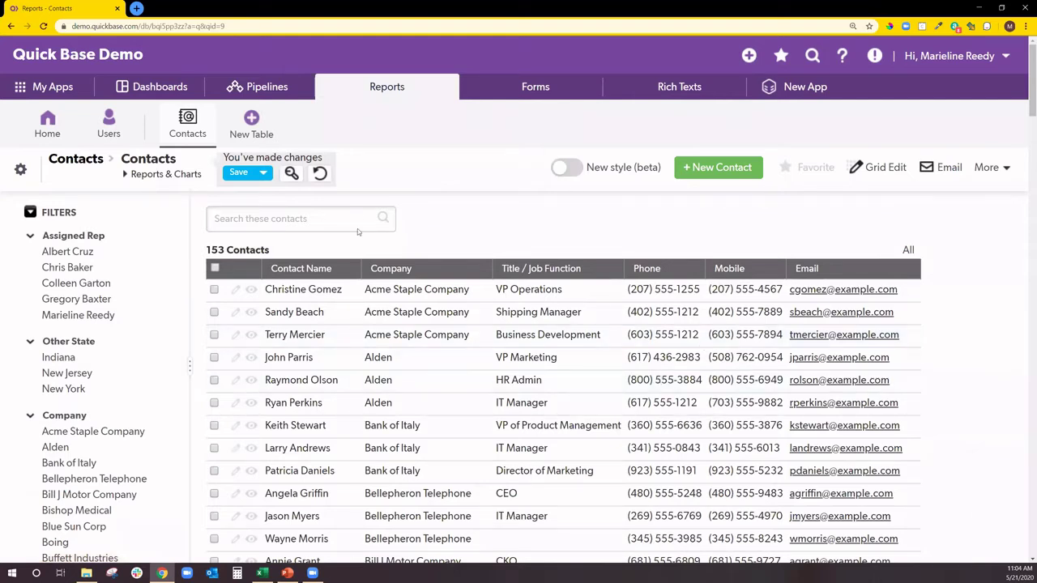
click(238, 174)
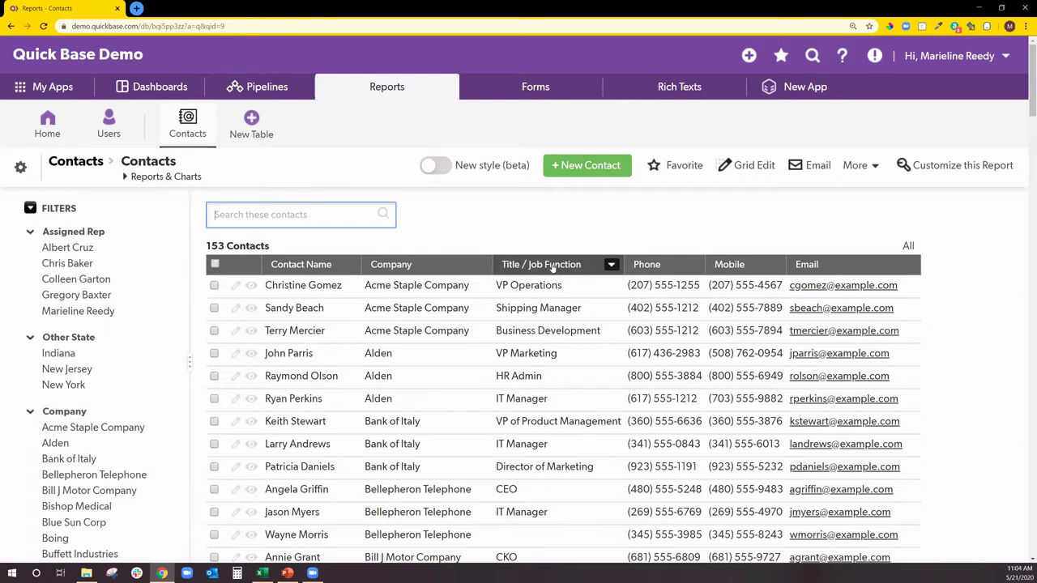
- Move the Title / Job Function column in front of the Company column and save the report
drag(553, 267, 403, 270)
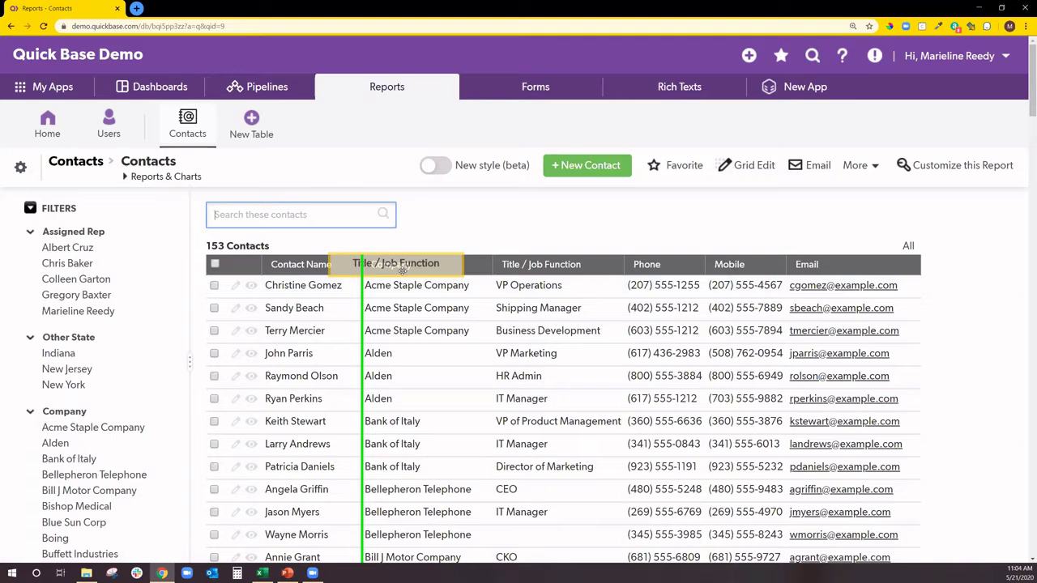
drag(403, 271, 421, 275)
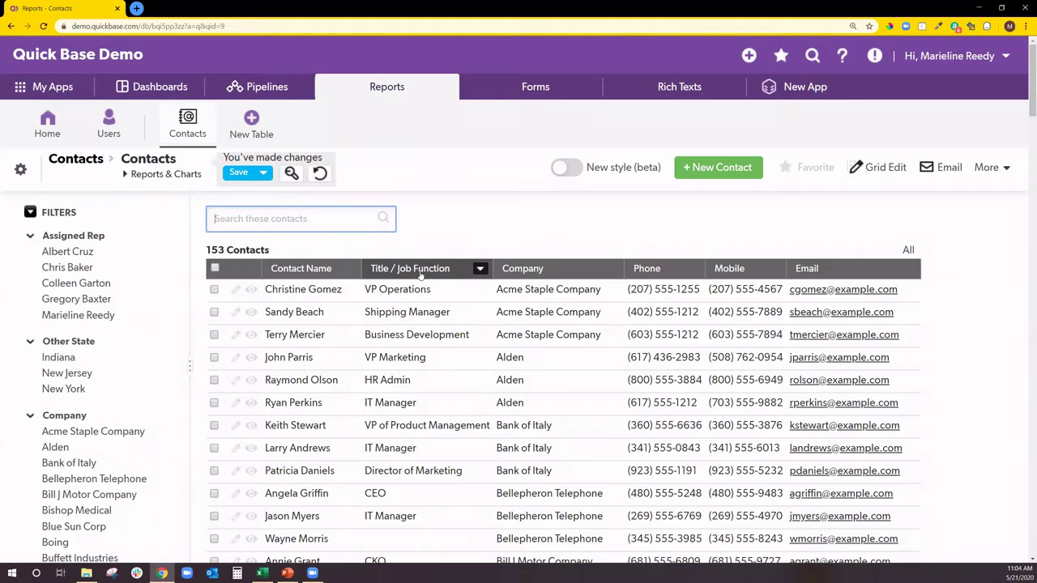
click(238, 175)
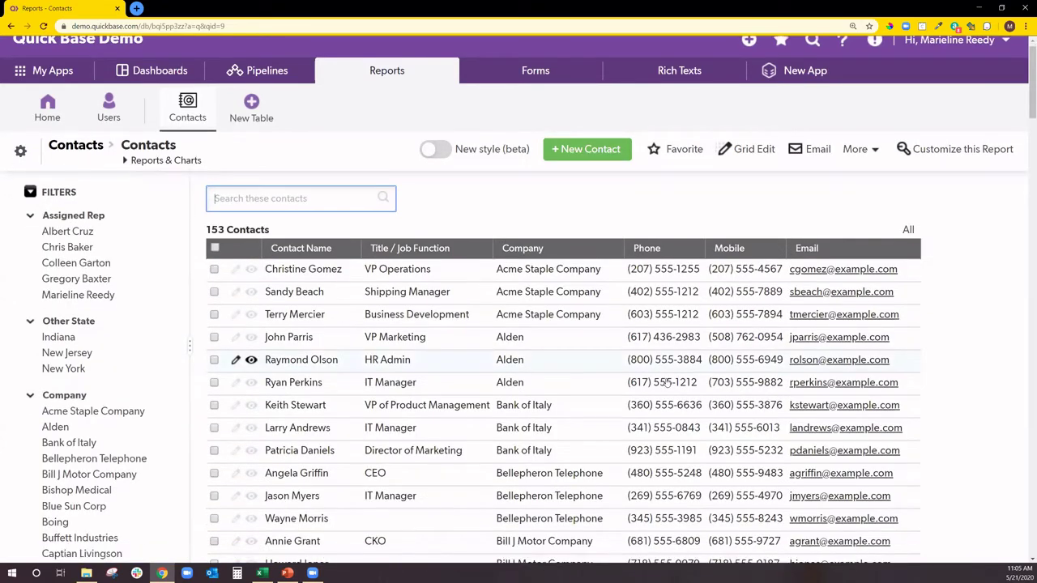
- Set up a new table based on the Company column, adding Phone to the fields to extract
scroll(666, 382, down, 2)
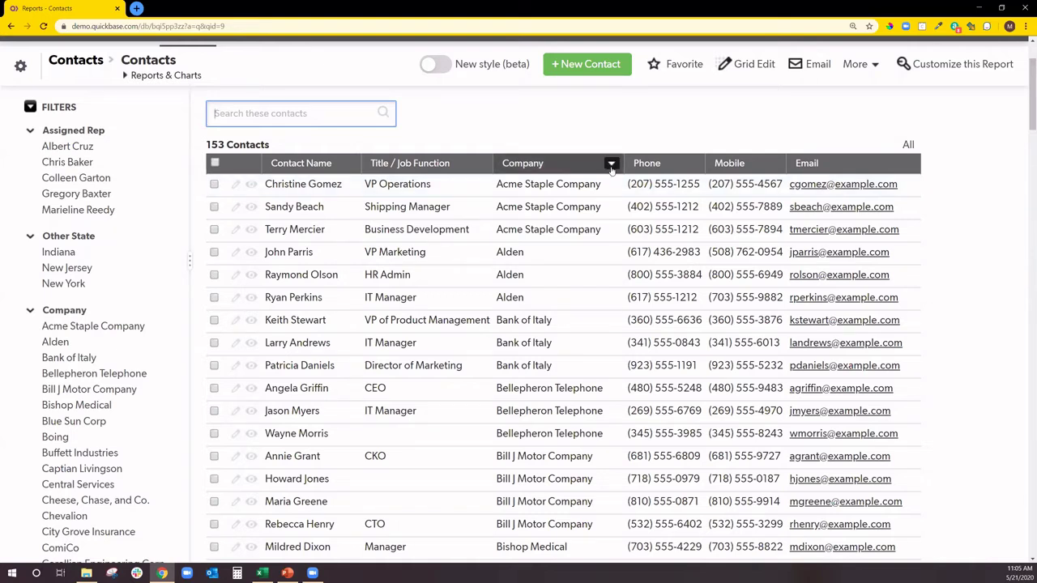
click(611, 165)
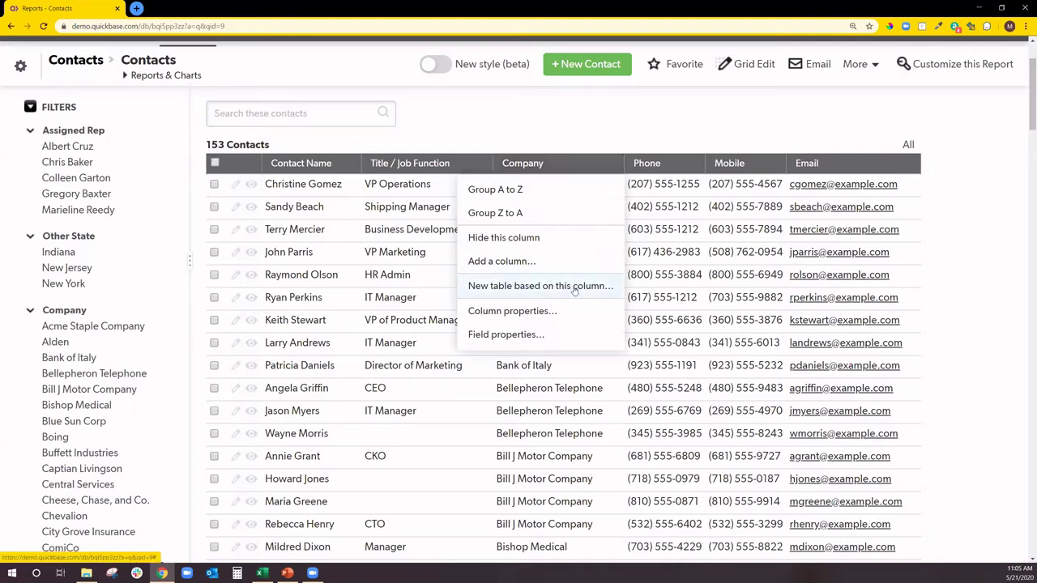
click(574, 286)
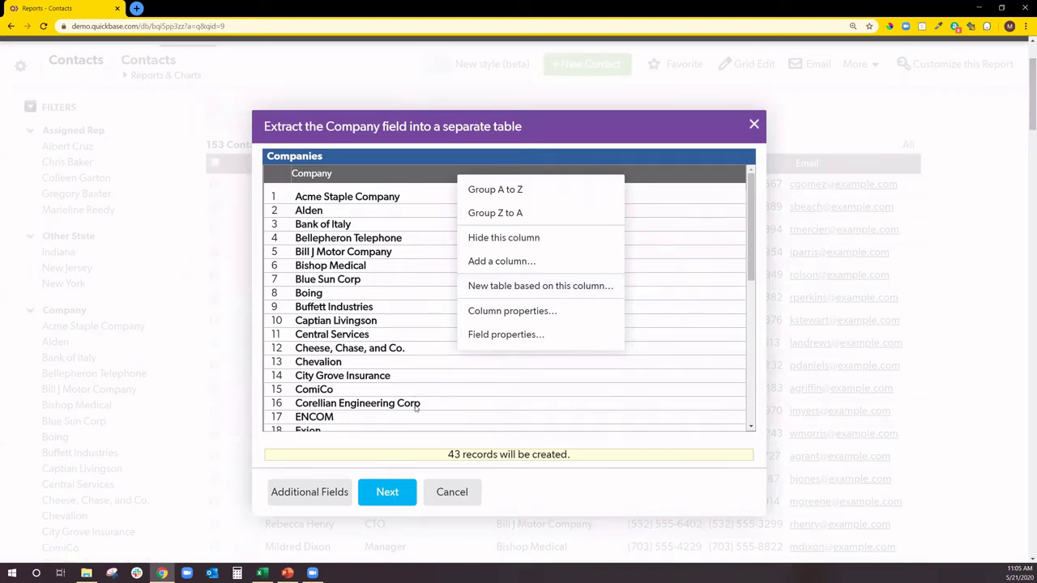
click(298, 498)
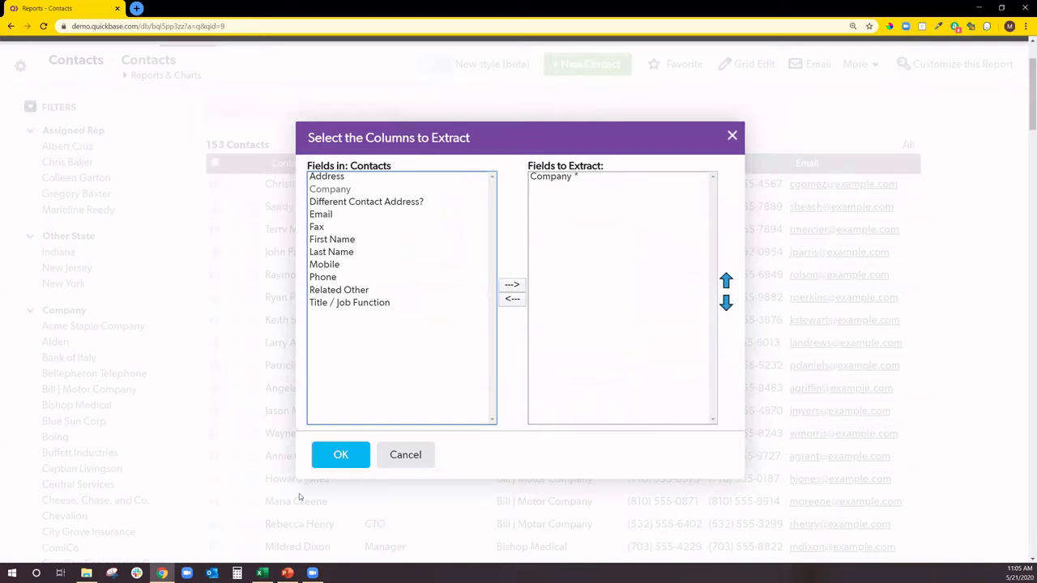
click(329, 277)
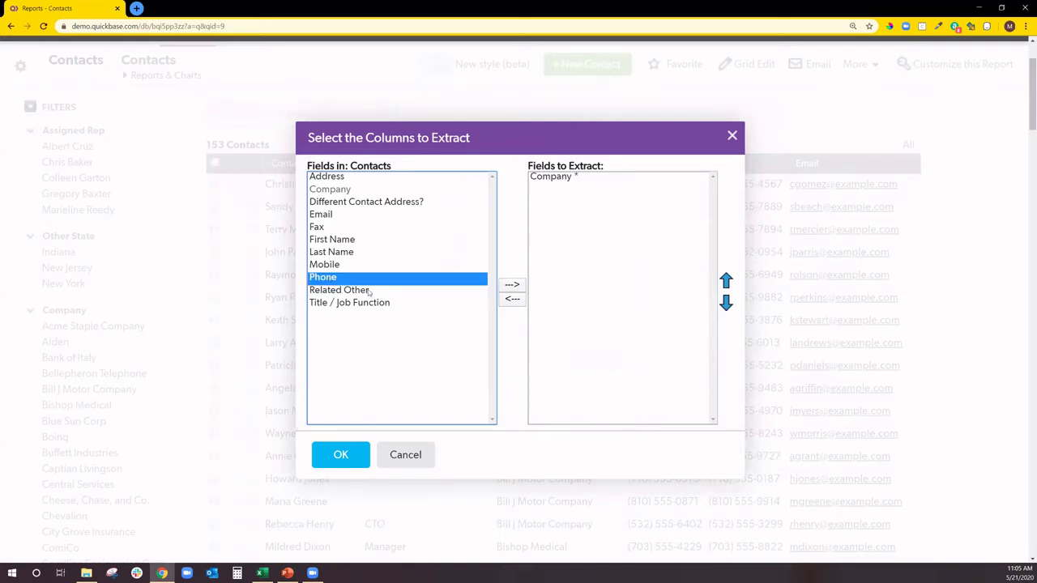
click(519, 285)
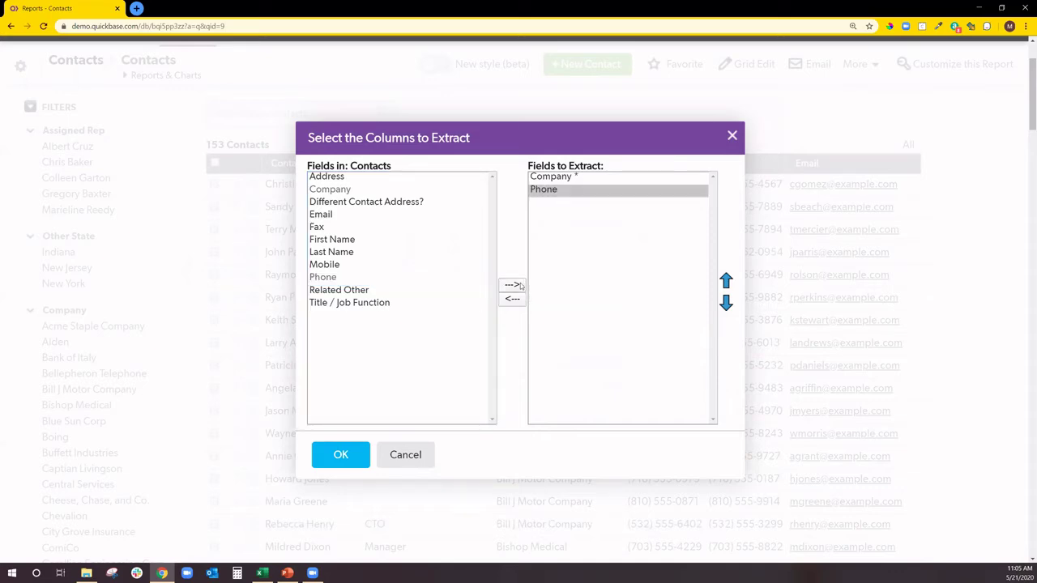
click(338, 458)
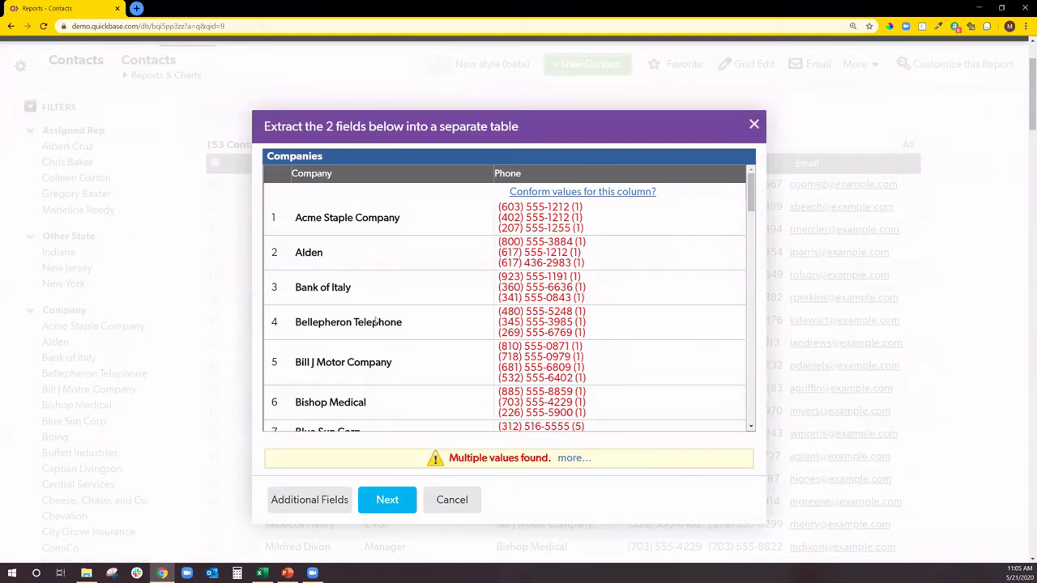
- Try to create the Companies table from the Company and Phone fields, with its items called Company
click(392, 503)
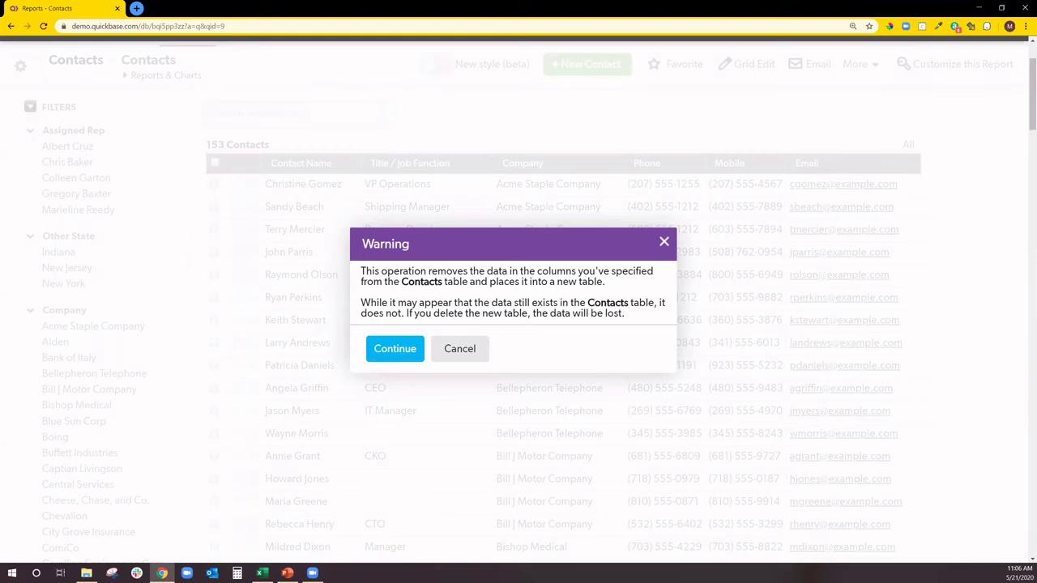
click(385, 355)
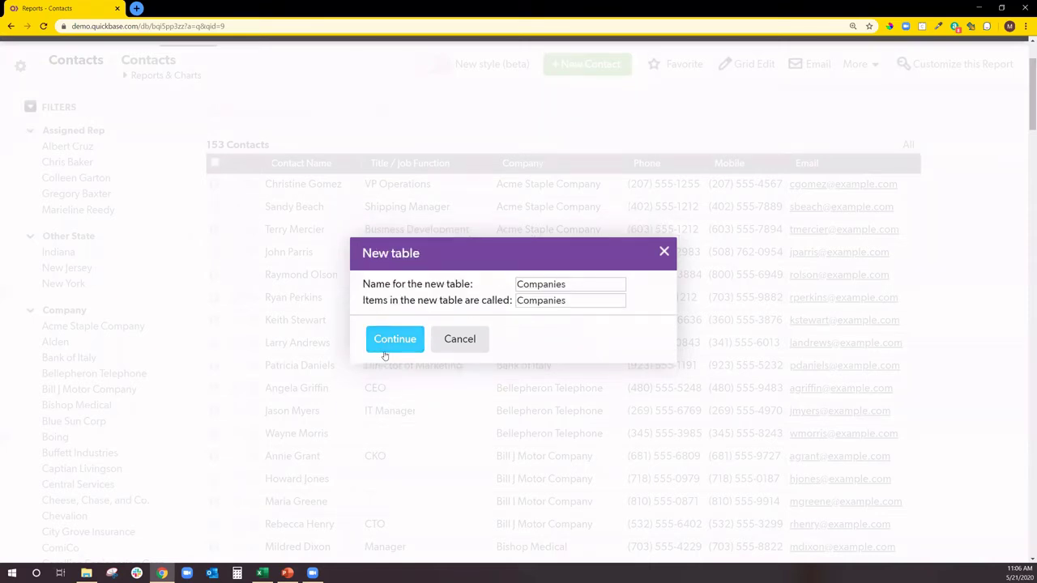
click(575, 300)
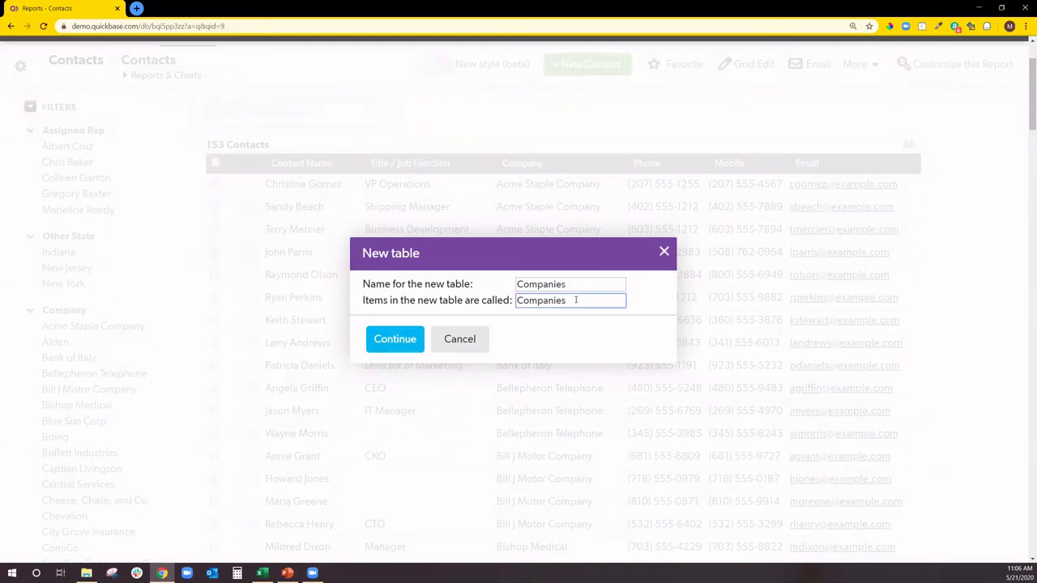
key(BackSpace)
text(y)
click(390, 342)
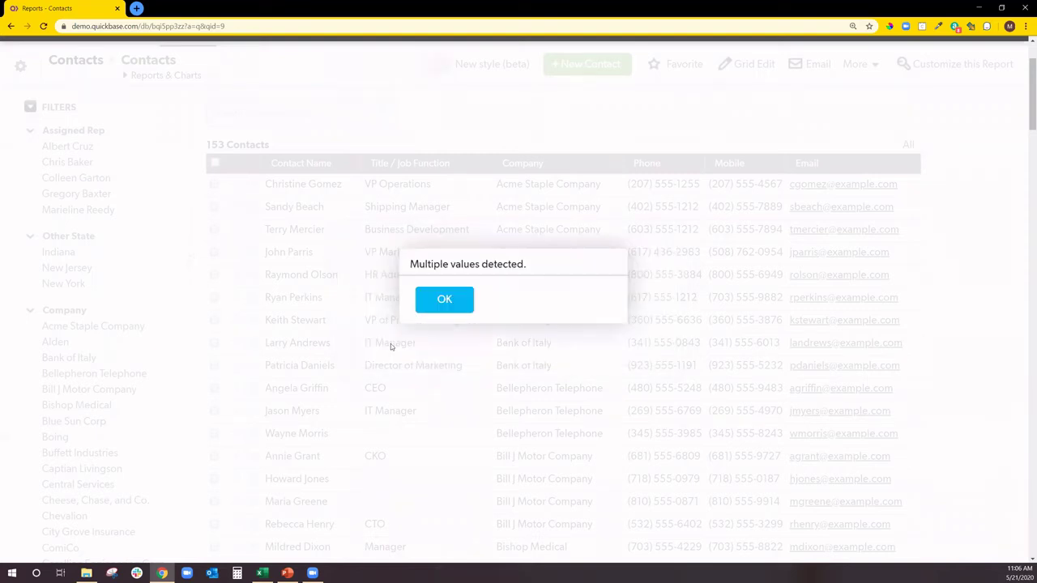
click(444, 299)
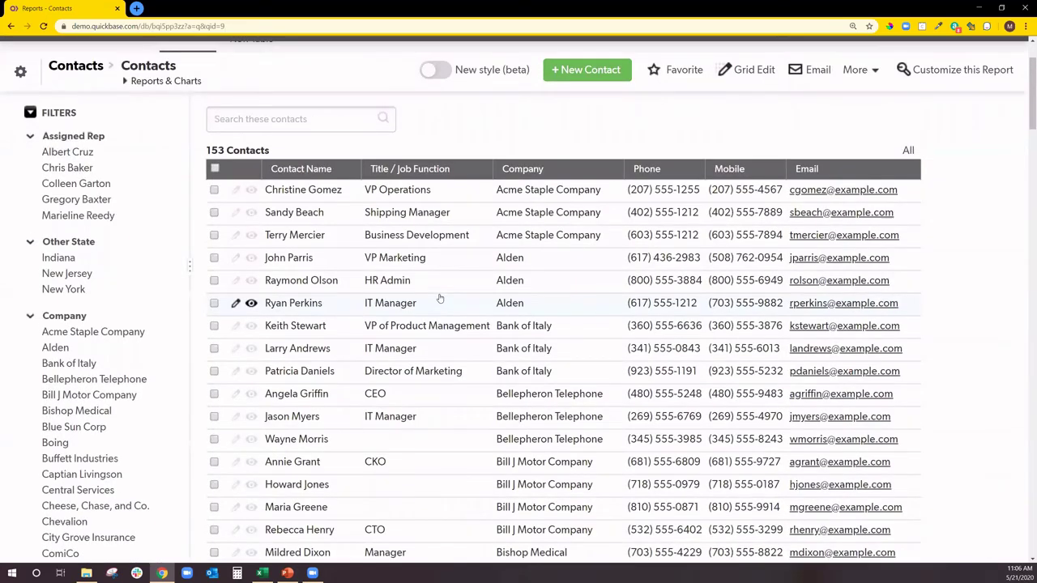
- Extract only the Company column into a new table named Companies, with its items called Company
scroll(440, 299, up, 2)
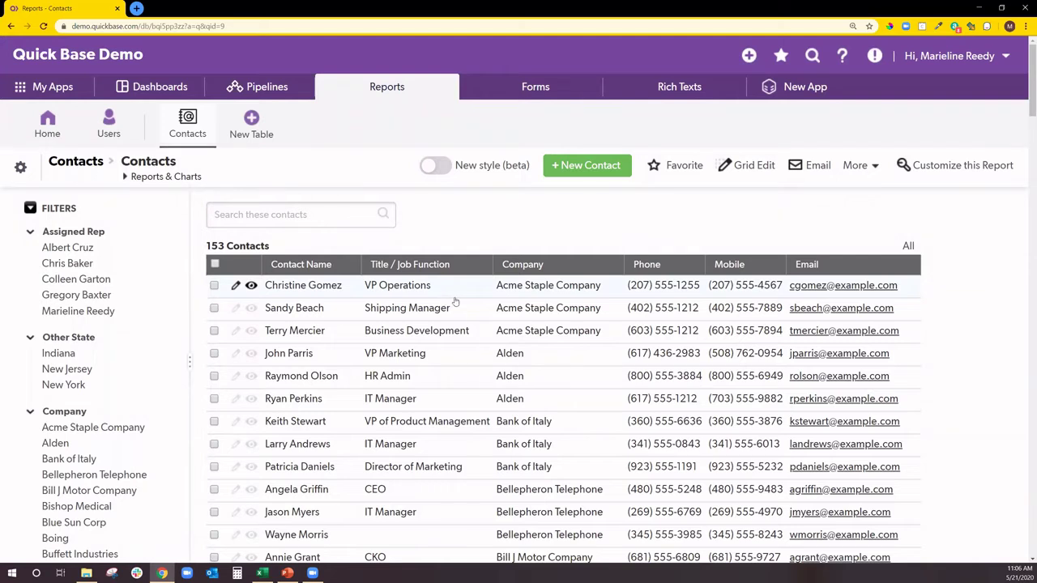
click(612, 267)
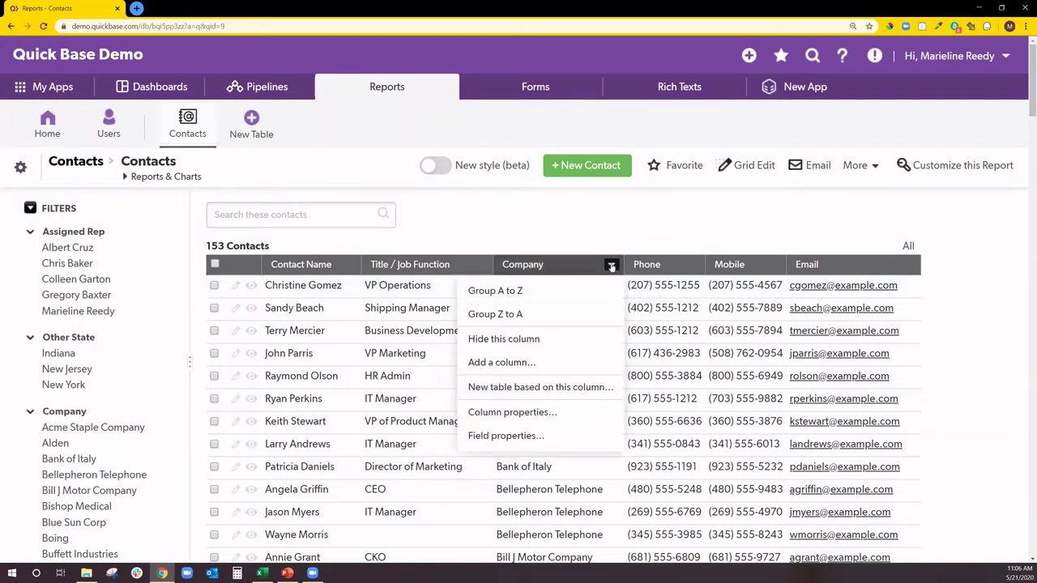
click(541, 388)
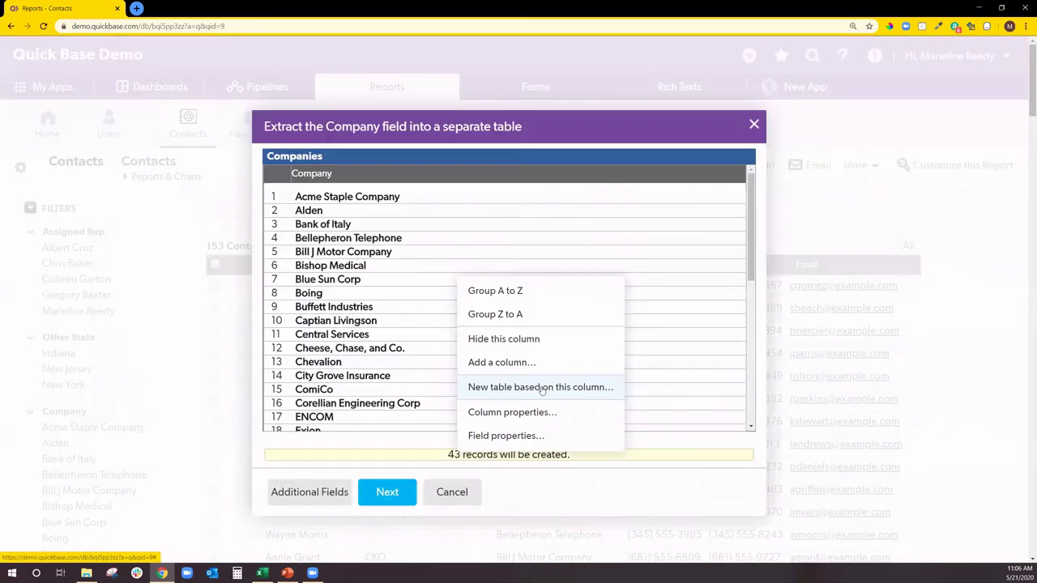
click(380, 495)
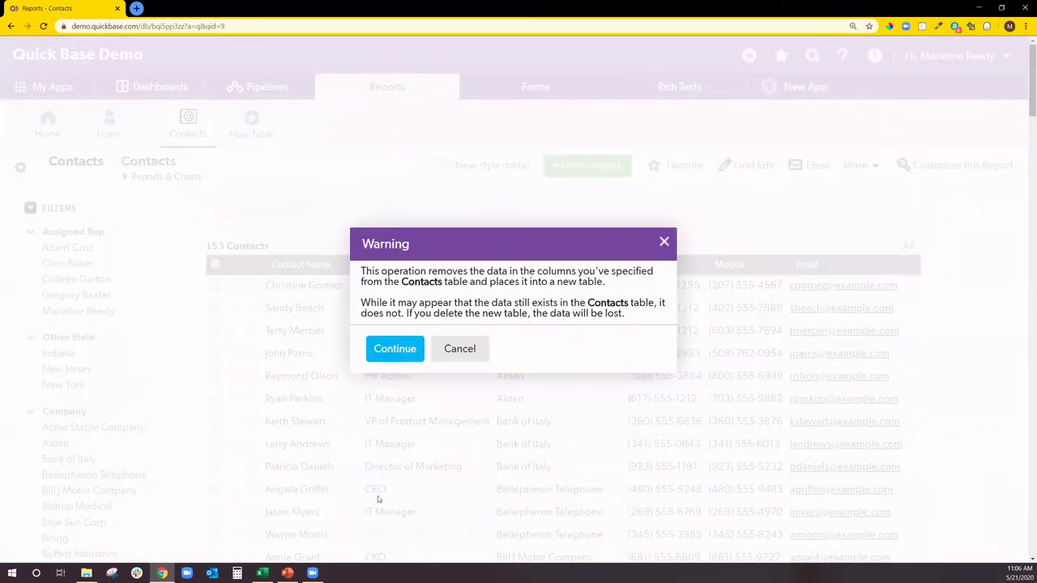
click(397, 357)
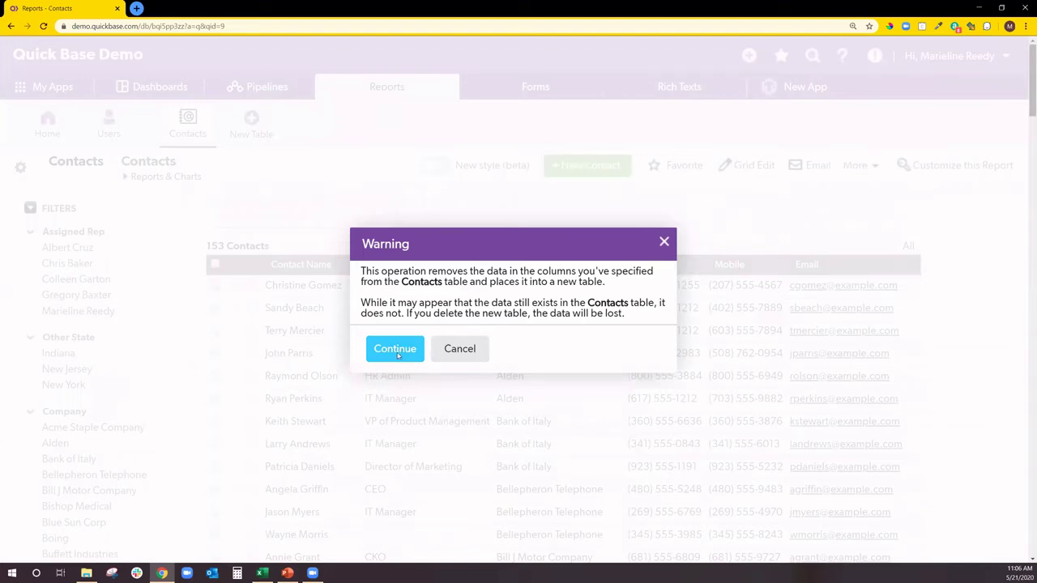
click(574, 299)
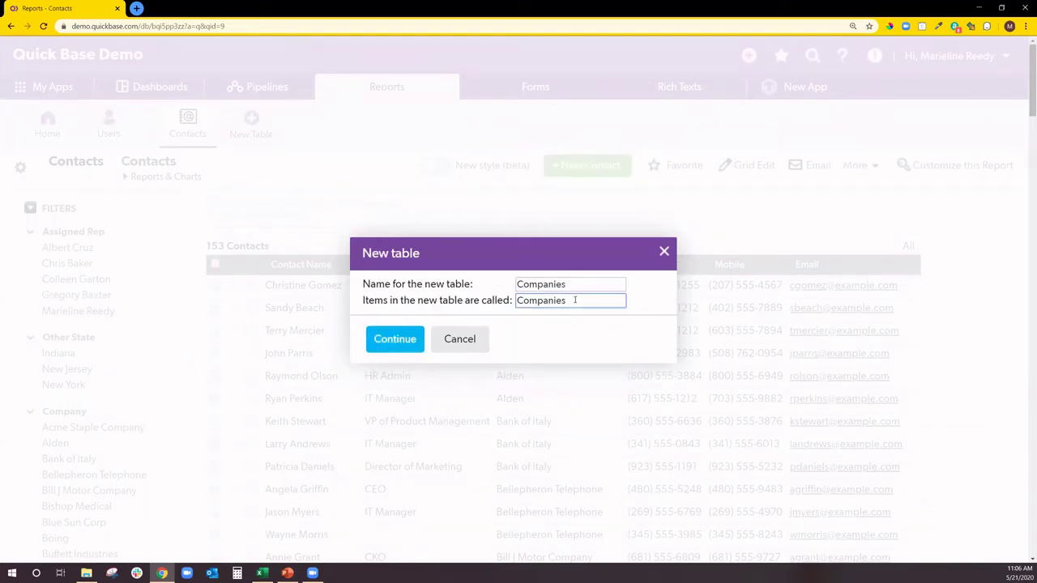
key(BackSpace)
text(y)
click(393, 341)
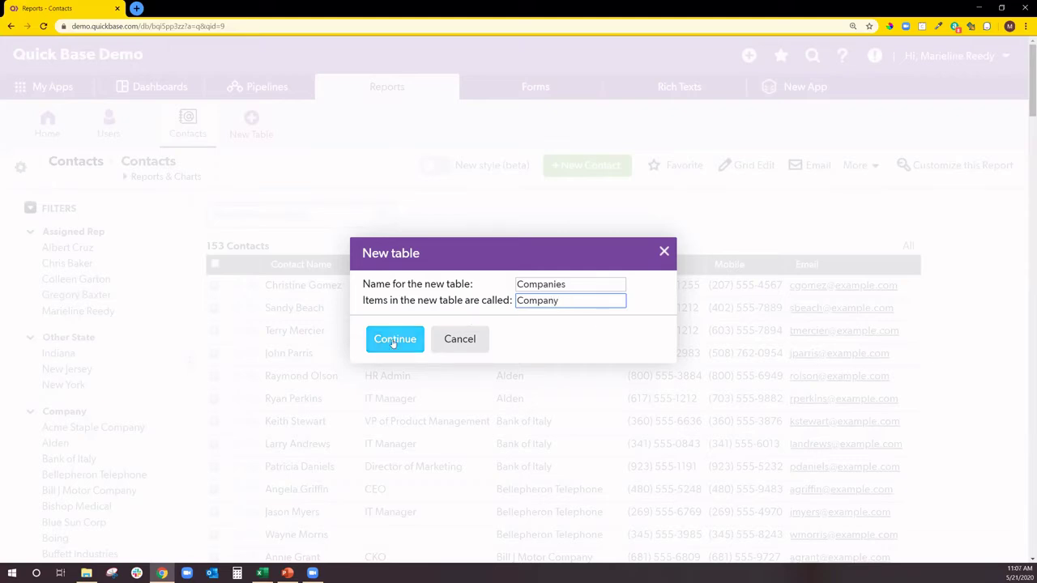
click(393, 341)
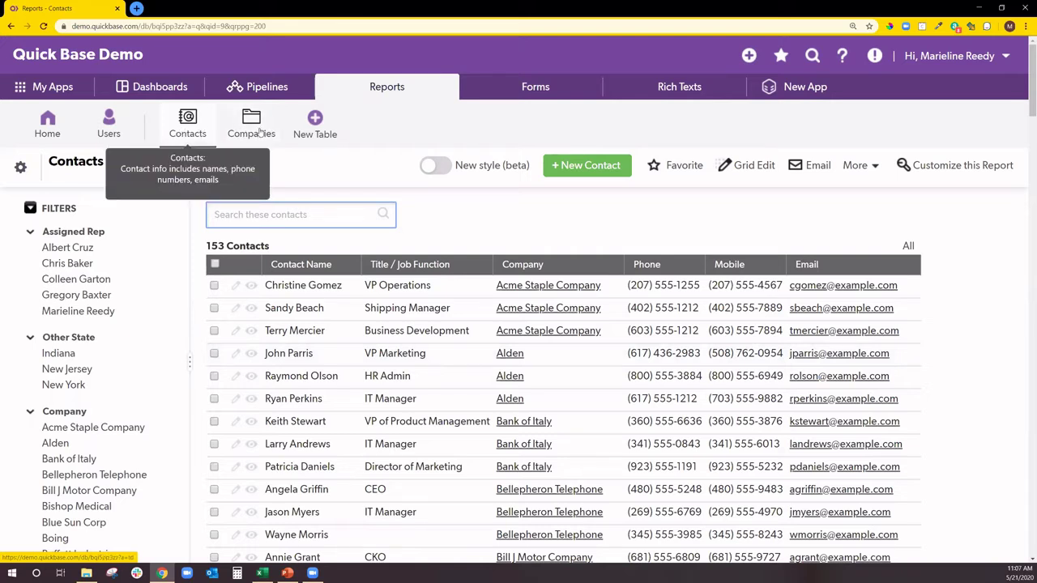
- Search the Contacts report for "IT Manager" to narrow it to the matching records
click(188, 135)
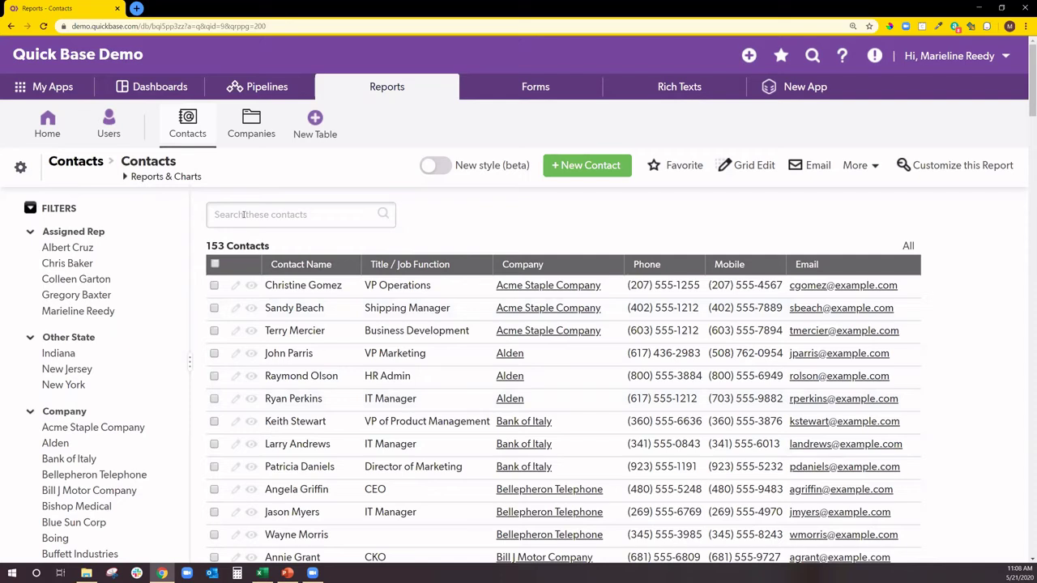
click(243, 215)
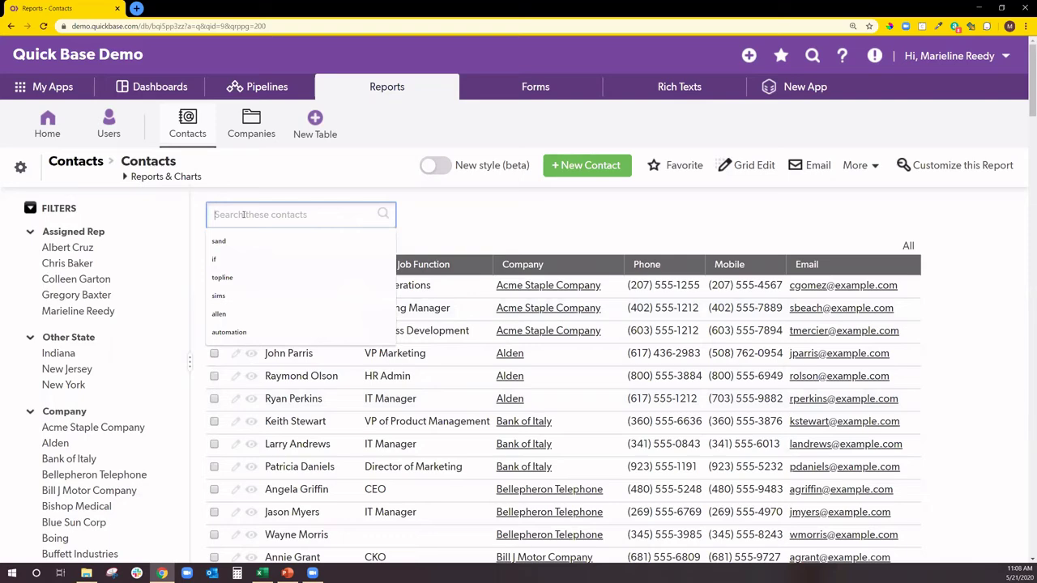
text(IT)
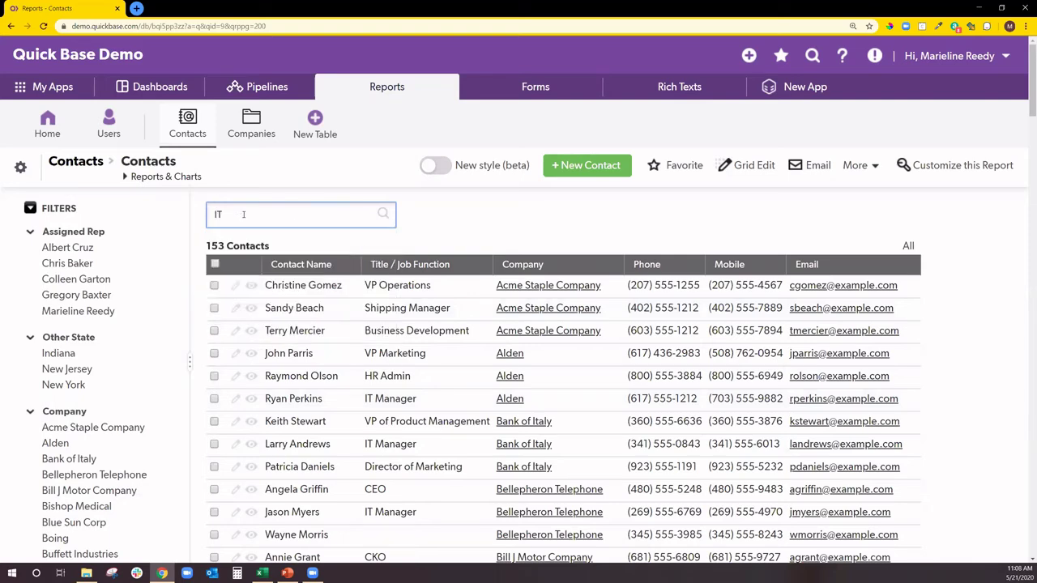
text( Manager)
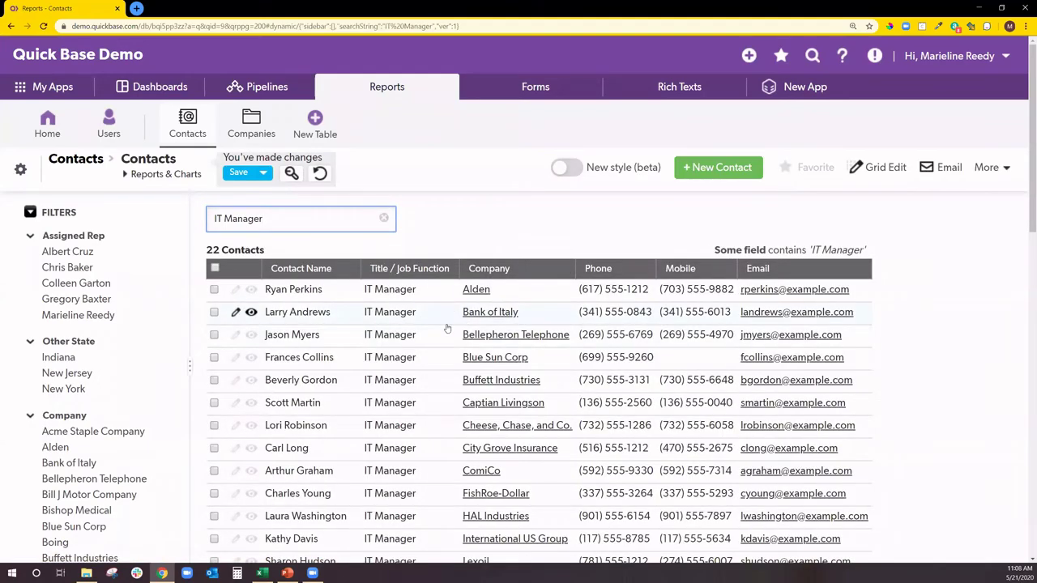
scroll(447, 328, down, 2)
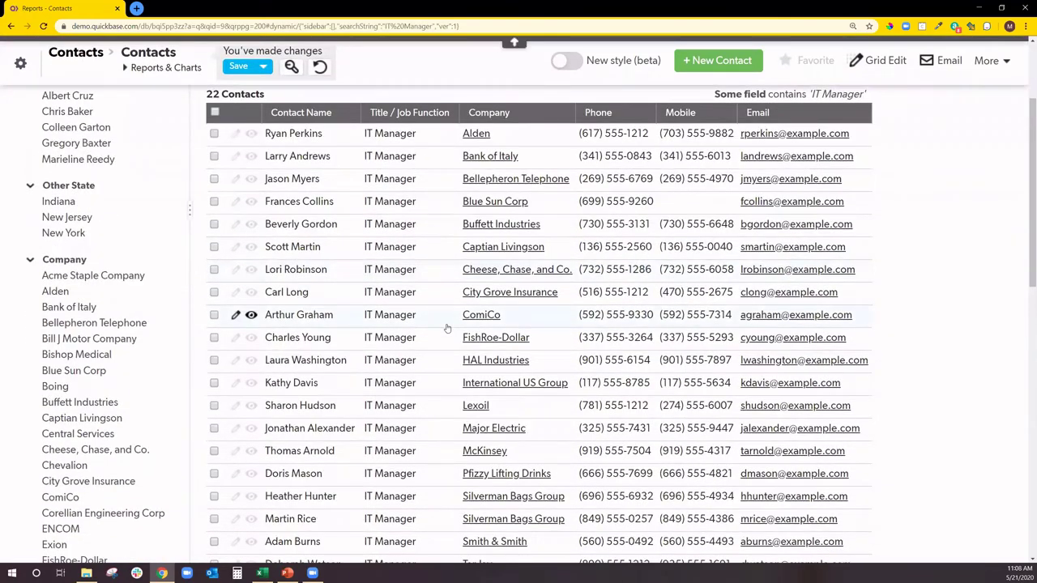
scroll(447, 328, up, 2)
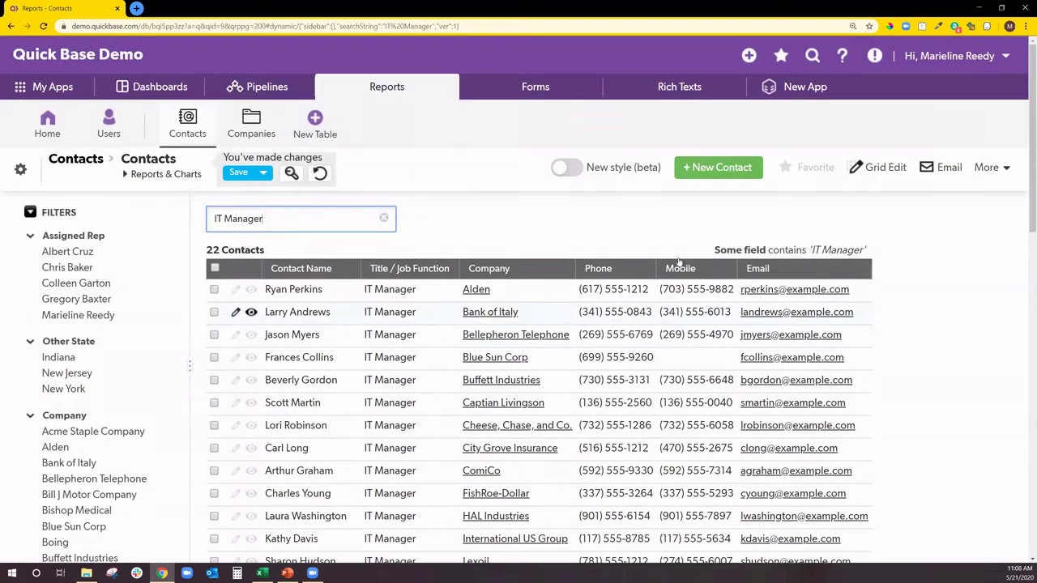
- Set up a search and replace on the filtered report that changes IT Manager to HR Manager in the Title / Job Function field
click(985, 171)
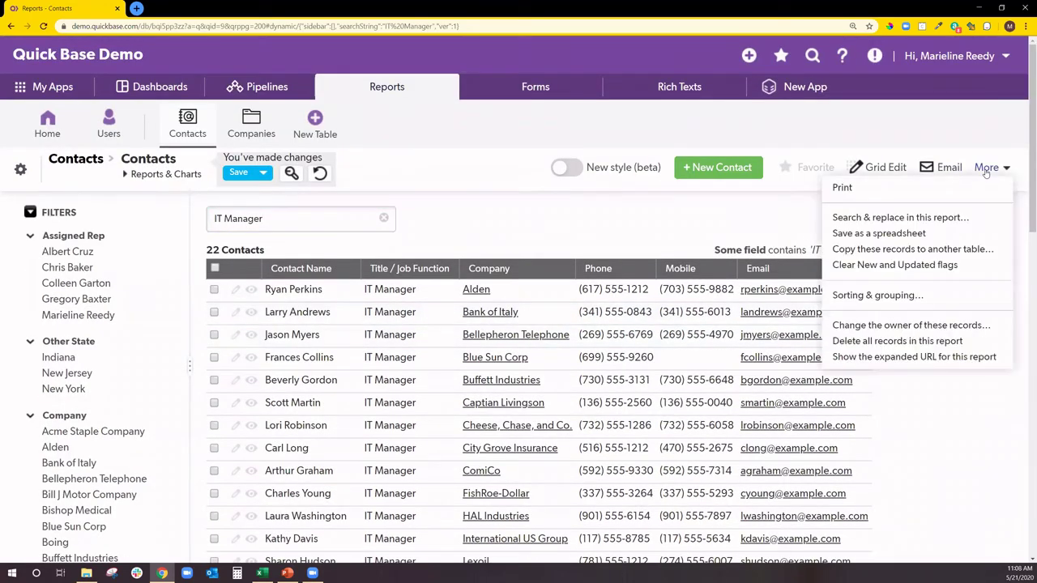
click(954, 221)
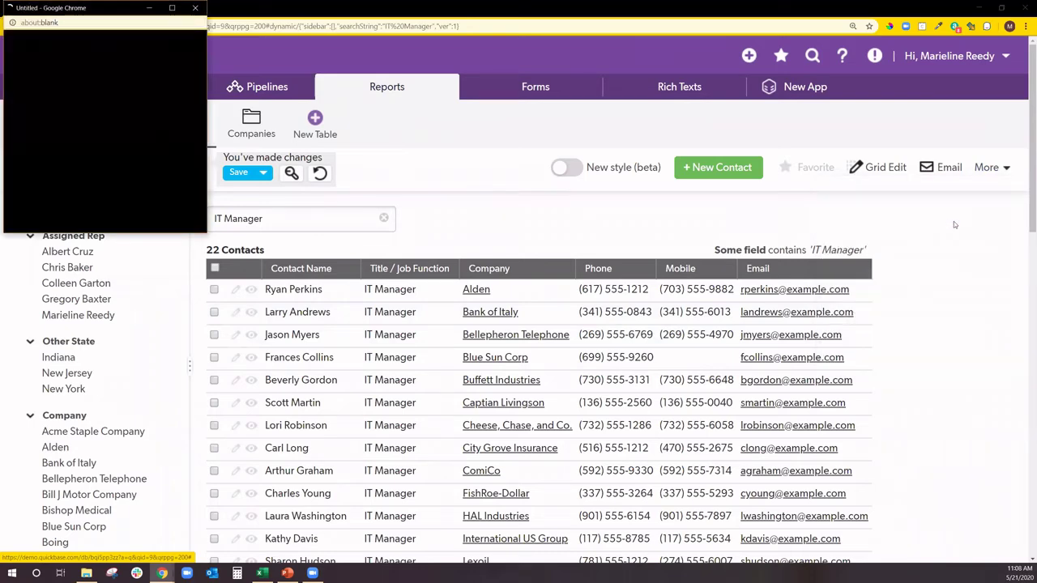
drag(107, 15, 292, 126)
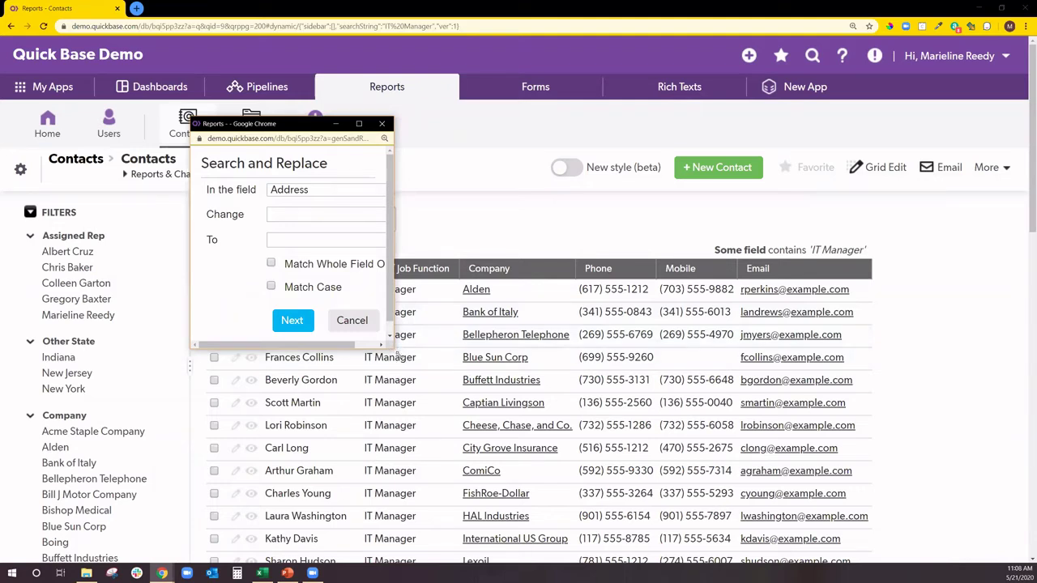
drag(394, 349, 614, 465)
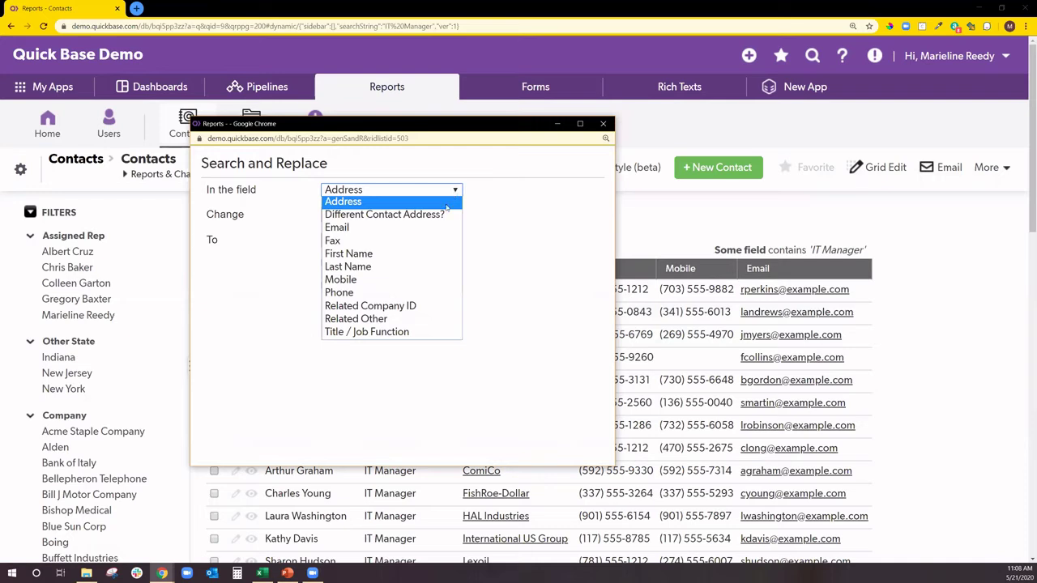
click(367, 332)
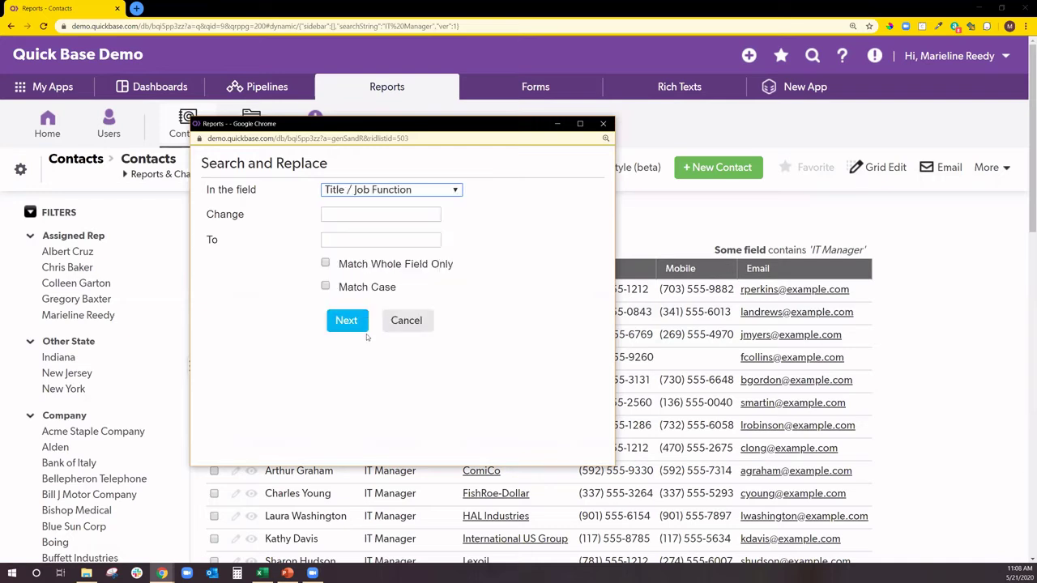
click(350, 216)
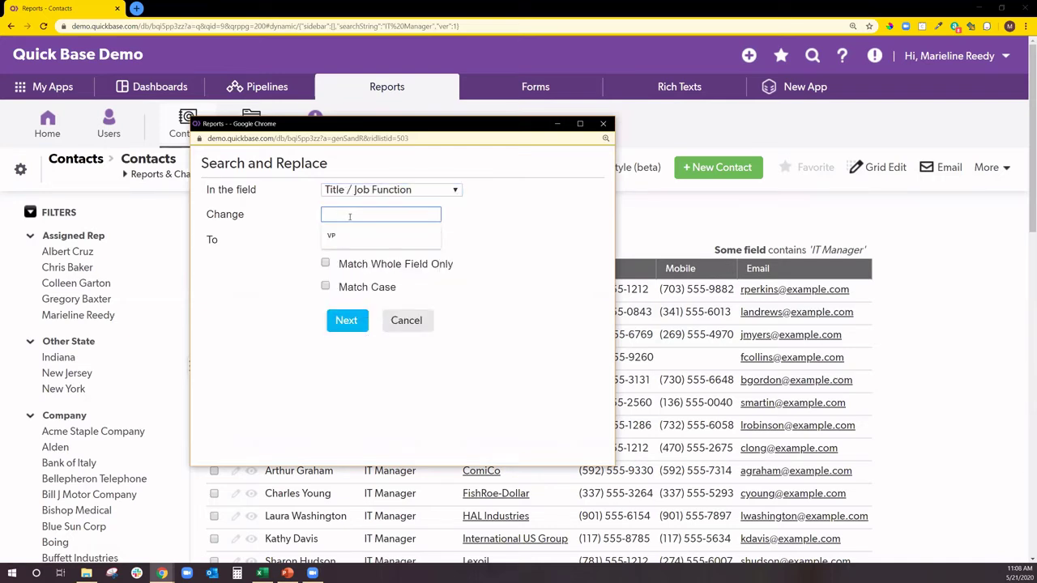
text(IT M)
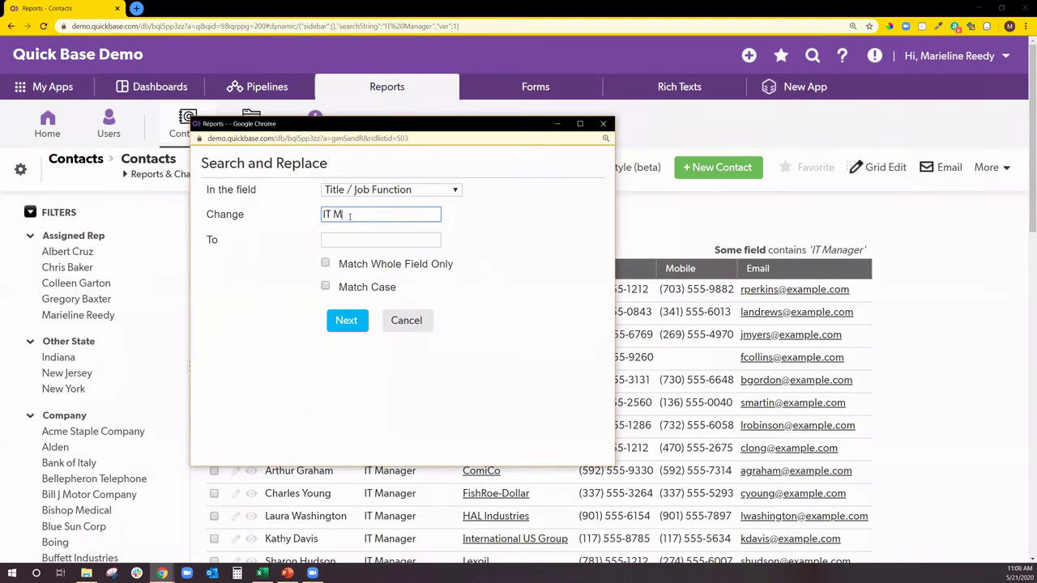
text(anager)
click(382, 243)
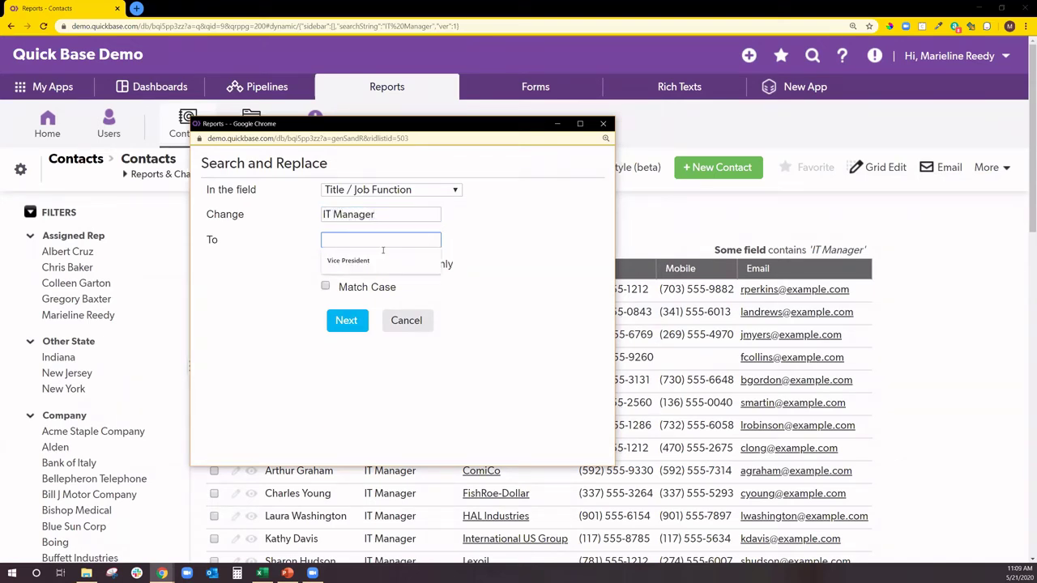
text(HR Mana)
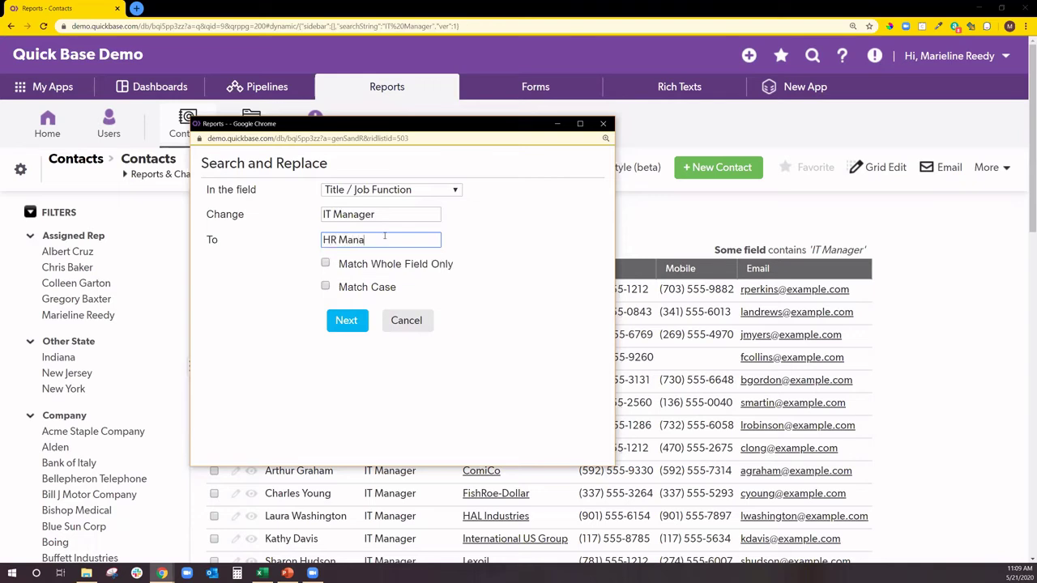
text(ger)
- Apply the job title replacement, reload the report and clear its search to list all contacts
click(343, 327)
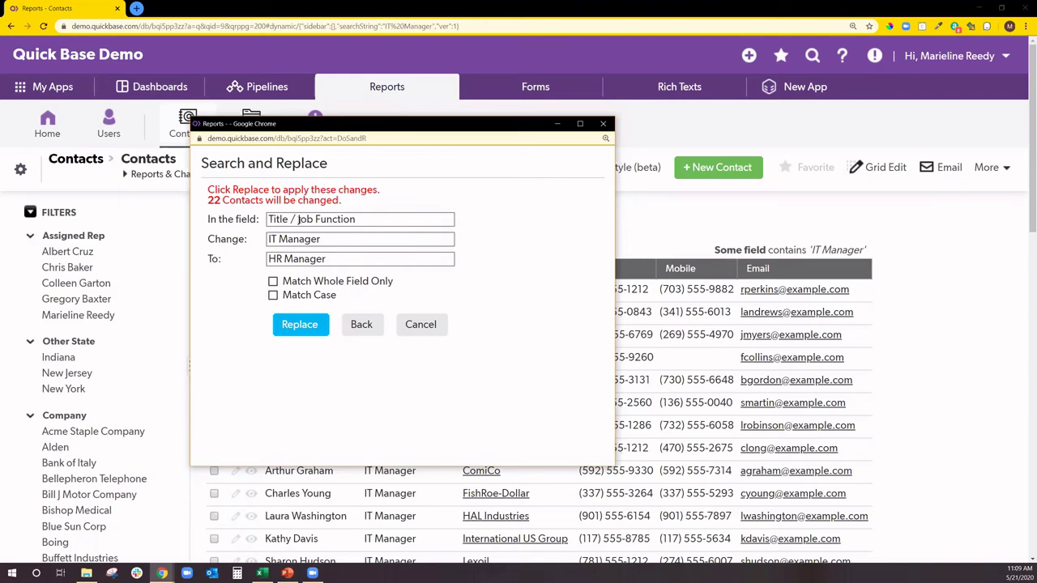
click(311, 327)
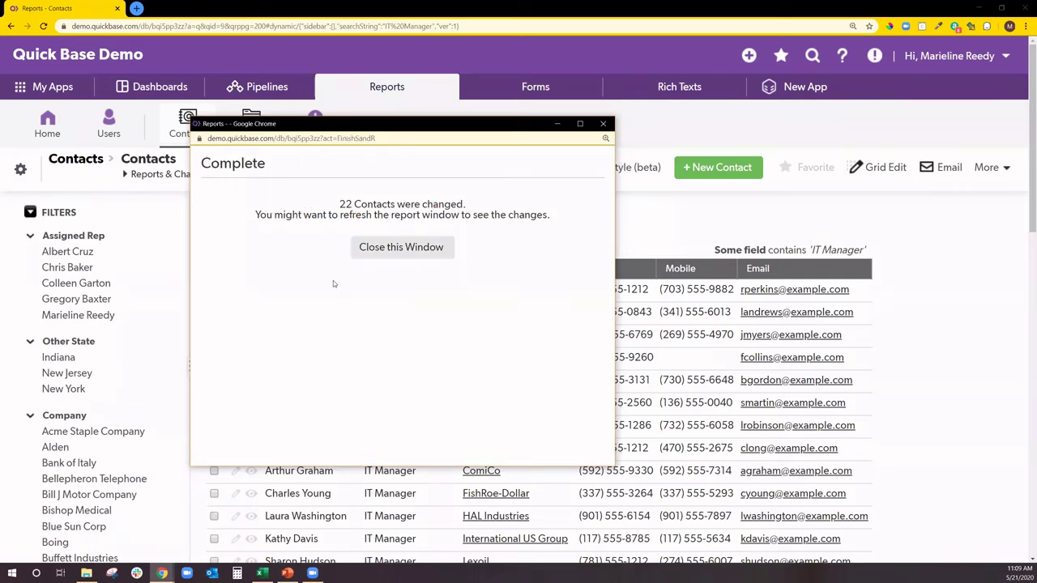
click(393, 248)
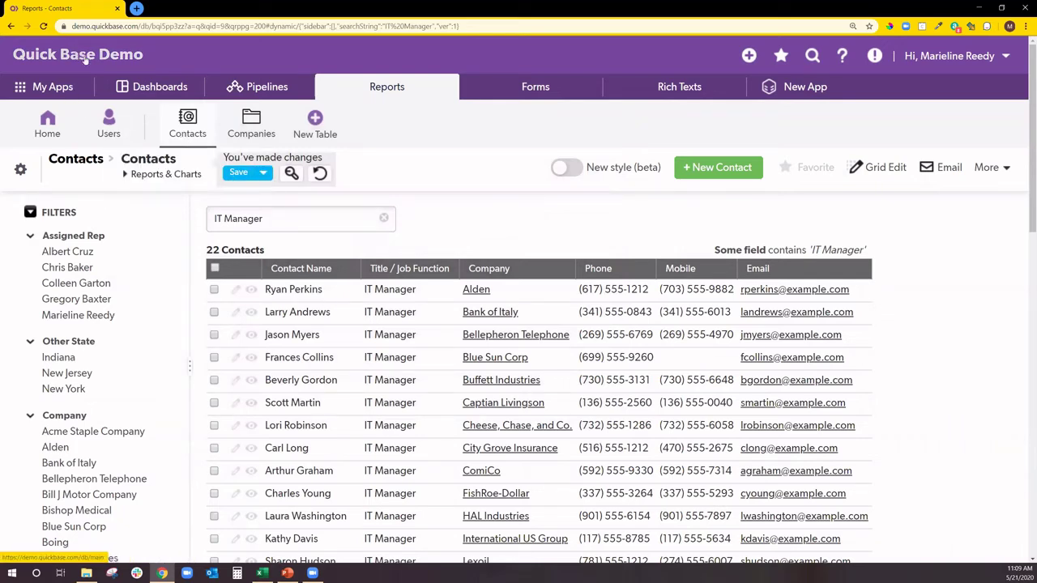
click(44, 26)
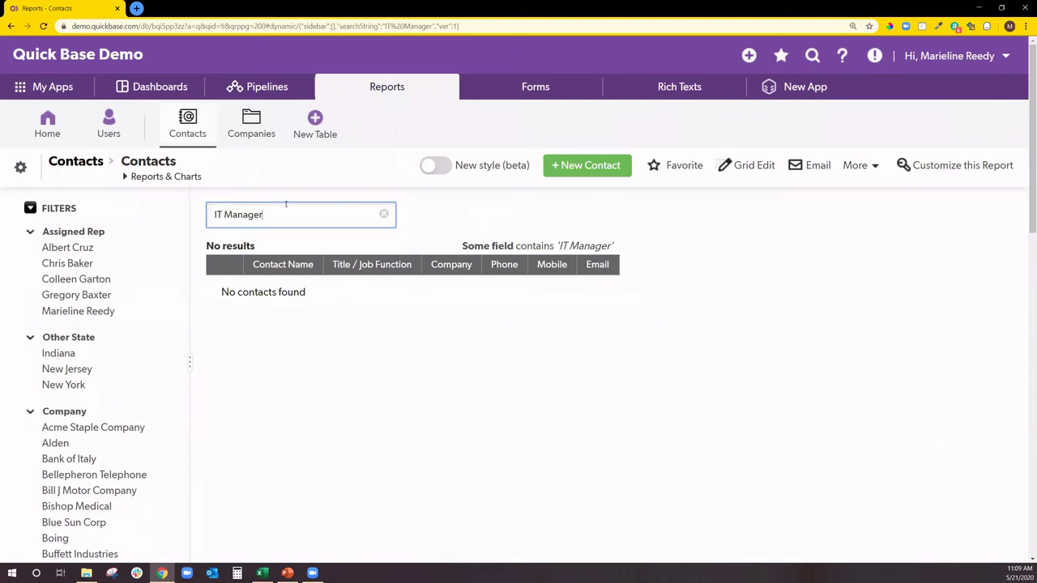
click(384, 215)
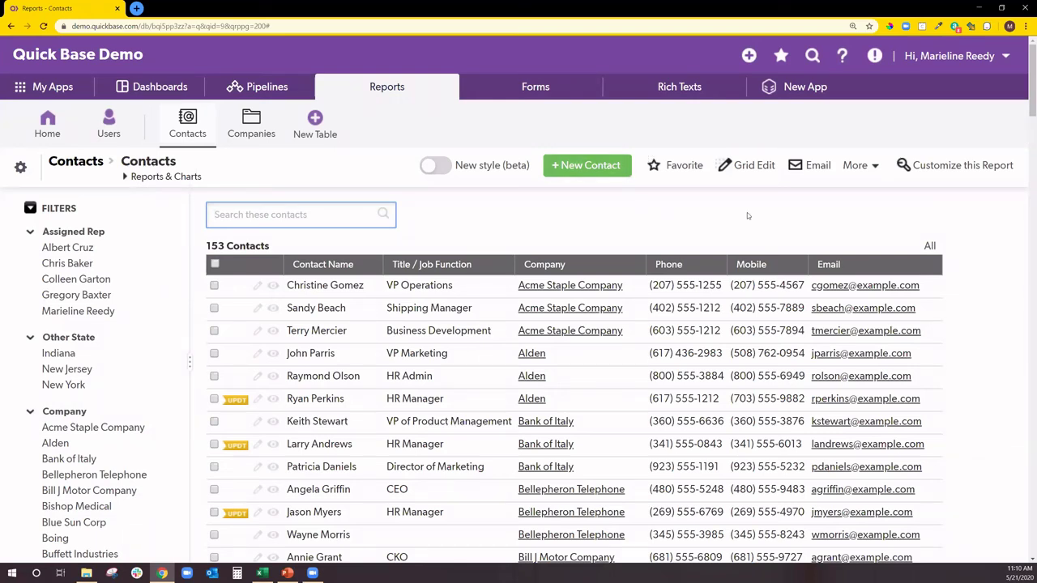
- Look over the form for emailing the Contacts report and the list of additional report actions
click(820, 166)
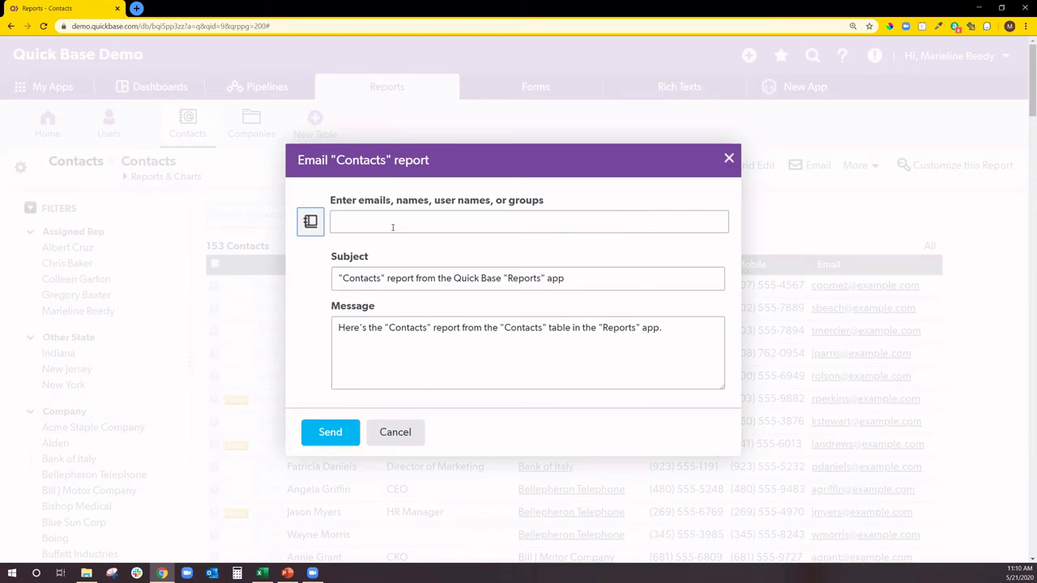
click(401, 430)
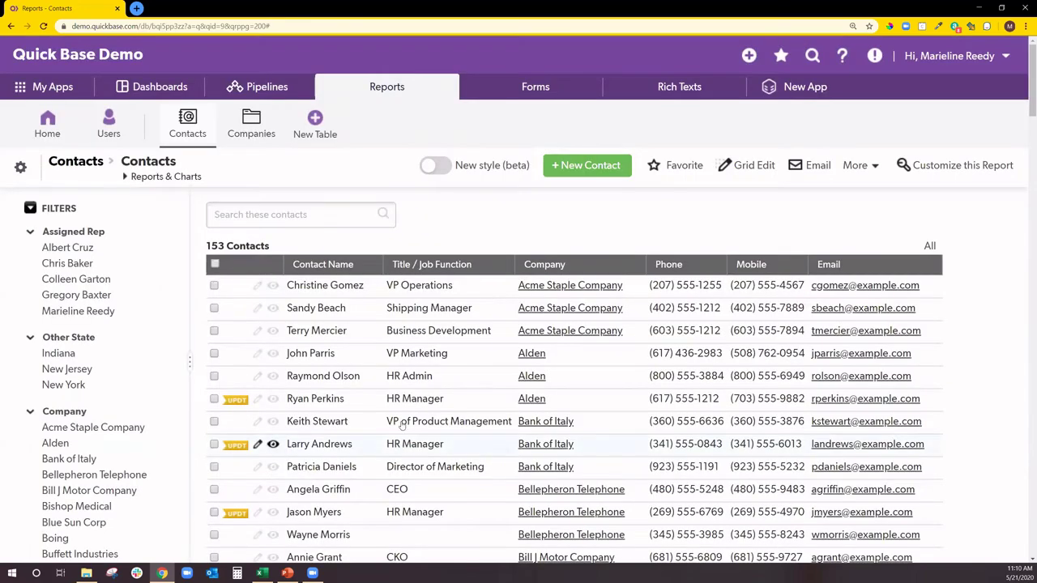
click(874, 166)
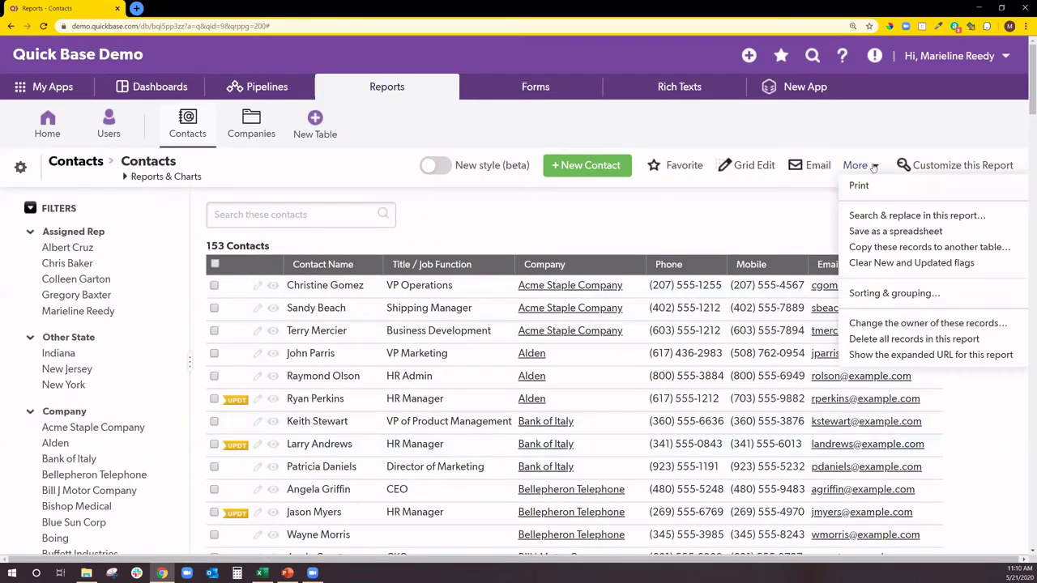
click(714, 242)
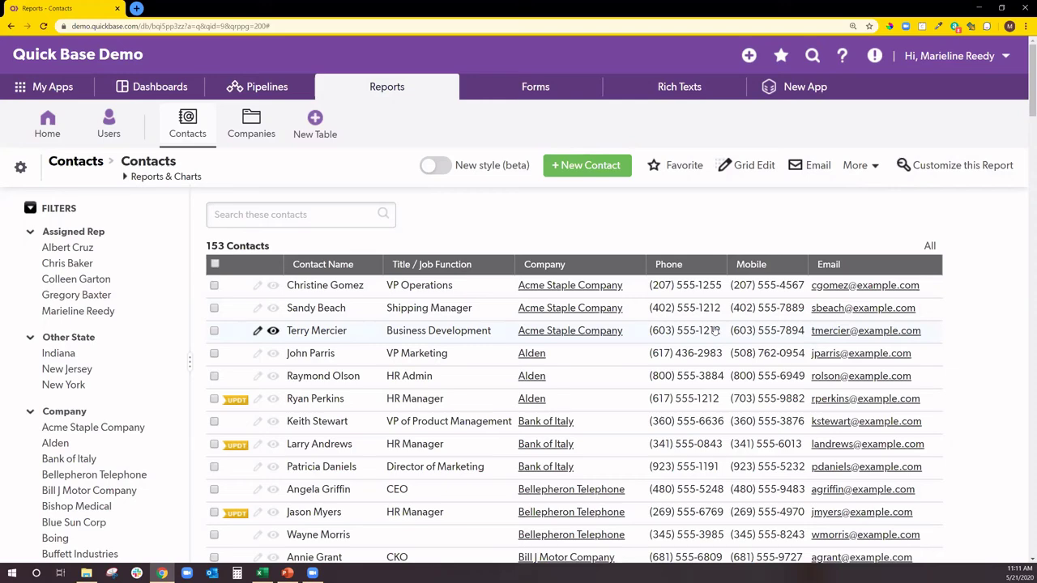
- Save the full Contacts report as a spreadsheet and open the downloaded Contacts.csv in Excel
click(875, 167)
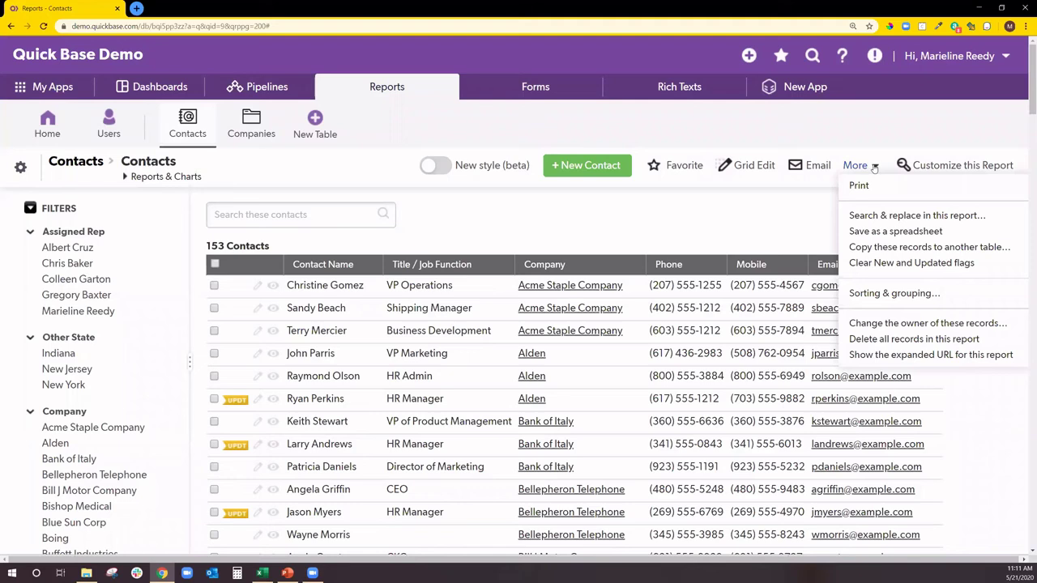
click(854, 232)
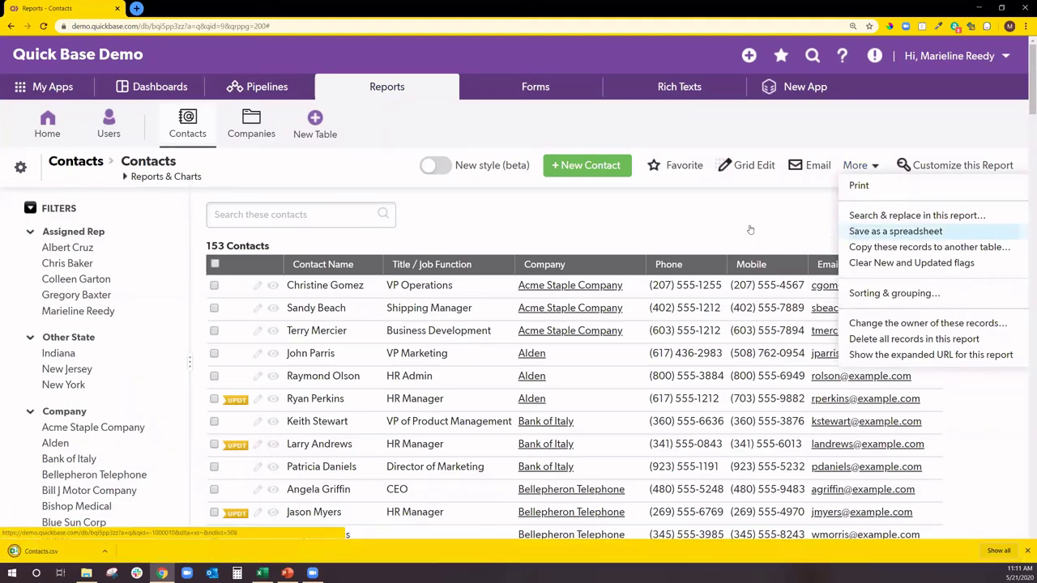
click(42, 554)
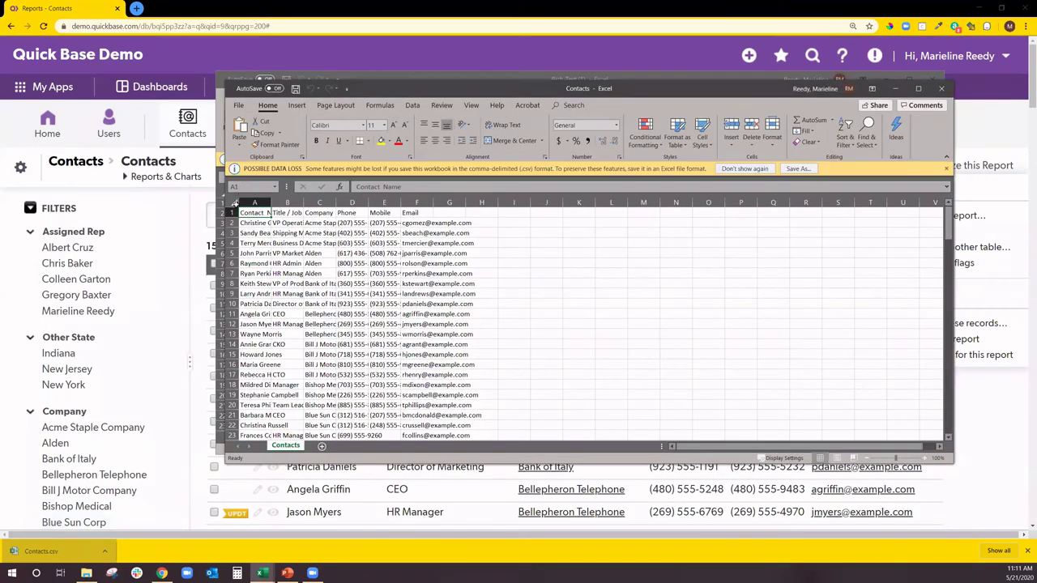
- Fit all columns of Contacts.csv to their contents, close it without saving and close the Rich_Text (1) workbook
click(234, 203)
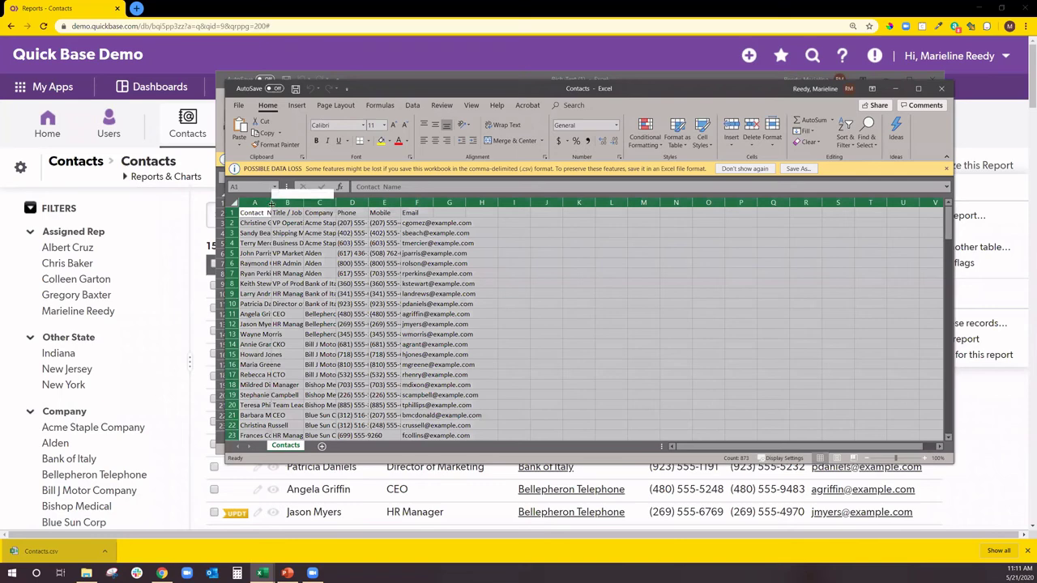
double_click(273, 203)
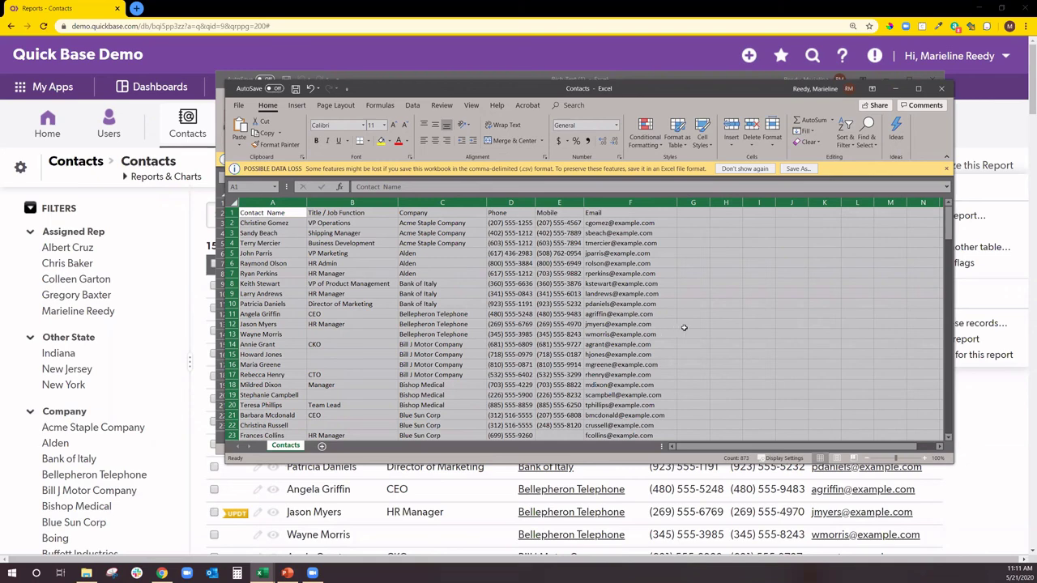
click(936, 84)
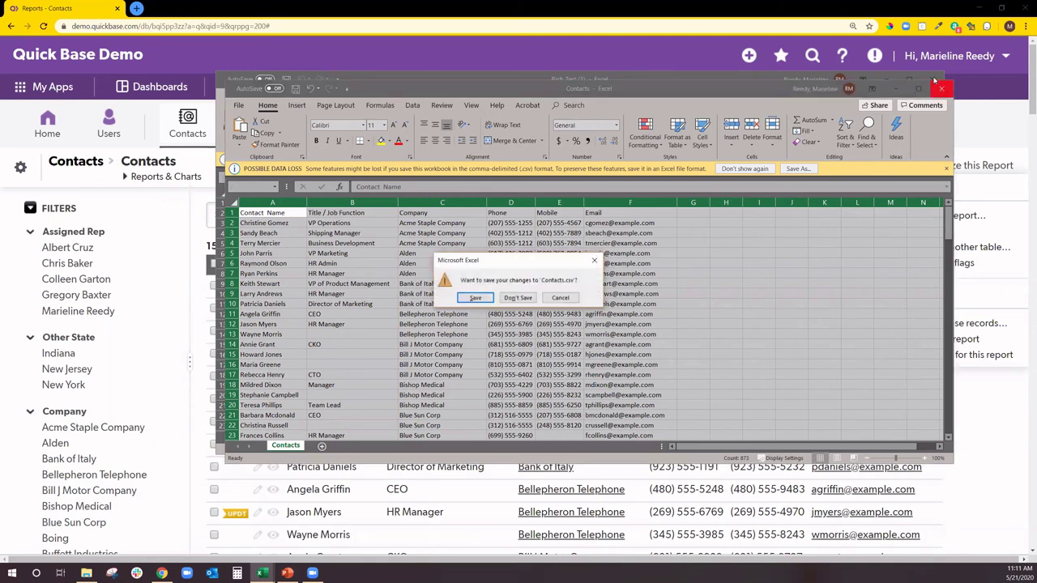
click(518, 298)
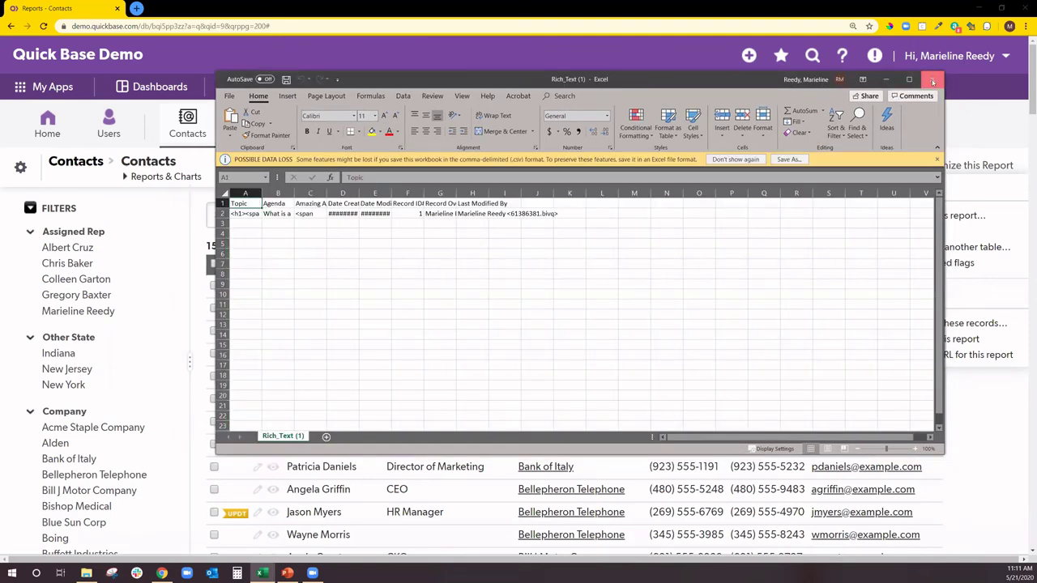
click(932, 79)
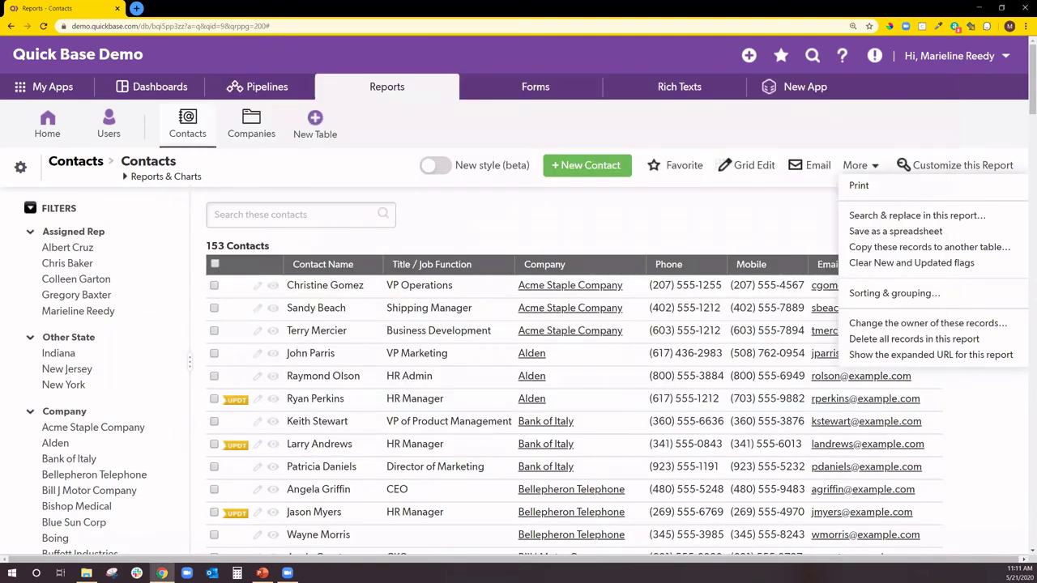
key(alt+Tab)
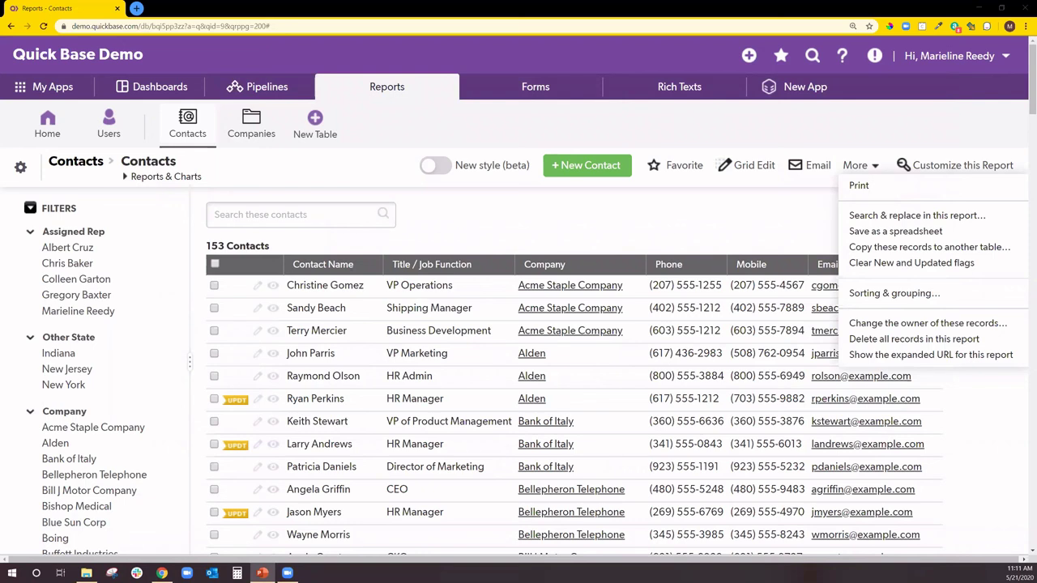